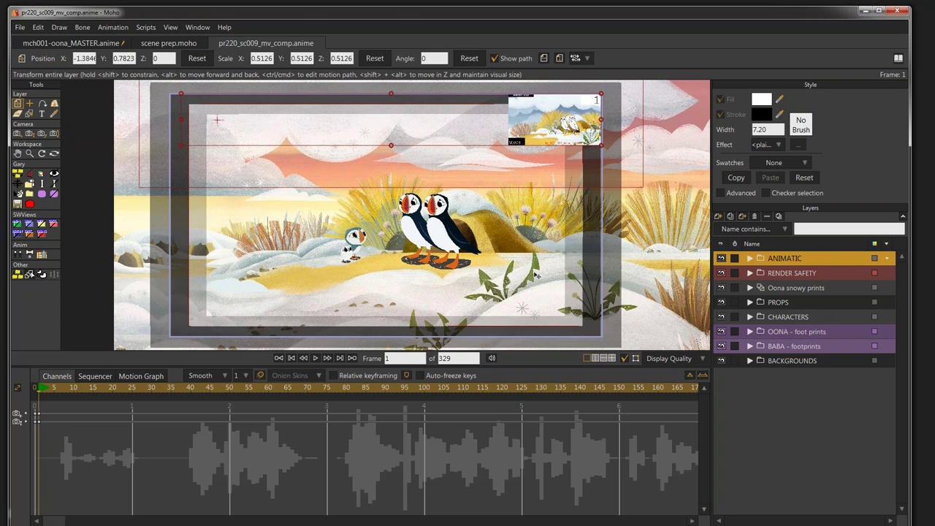
Expand the CHARACTERS group to show the character layers and play the animation to about frame 65
{"action": "left_click", "coordinate": [802, 276]}
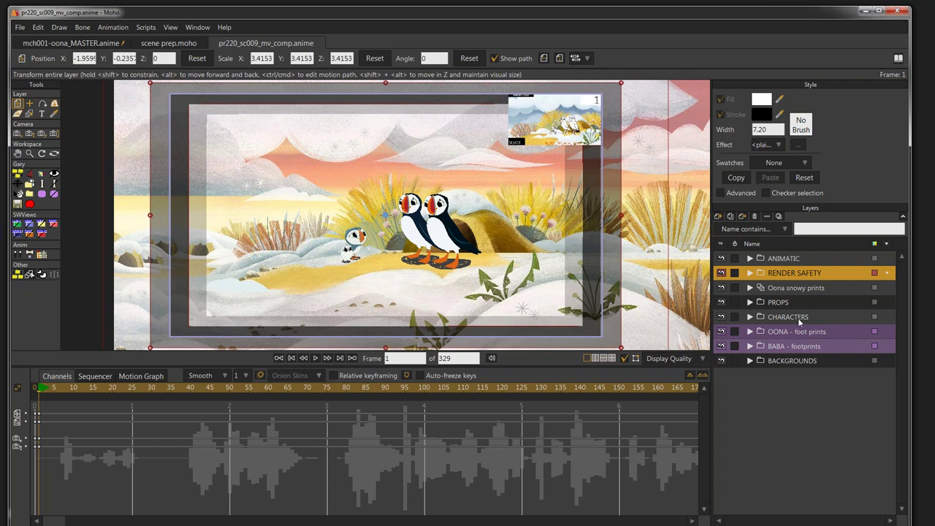
{"action": "left_click", "coordinate": [749, 316]}
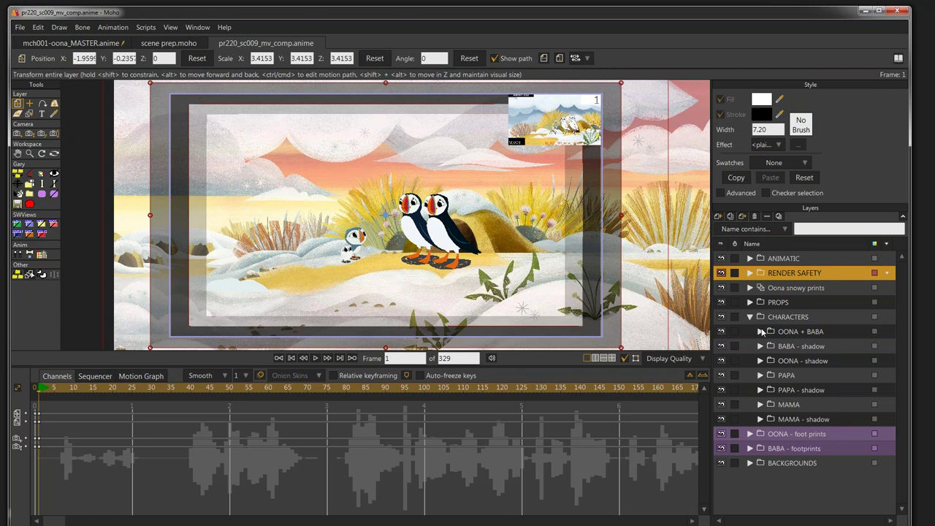
{"action": "left_click", "coordinate": [316, 358]}
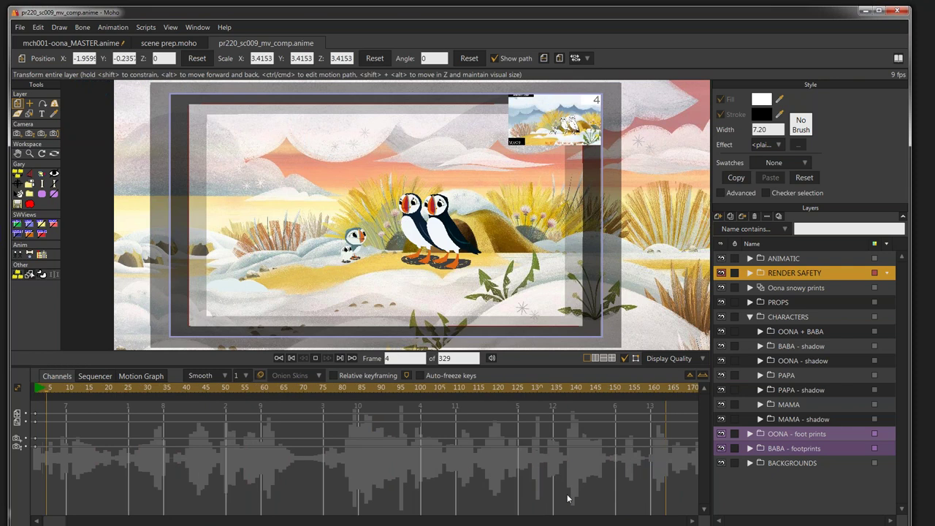
{"action": "left_click", "coordinate": [316, 358]}
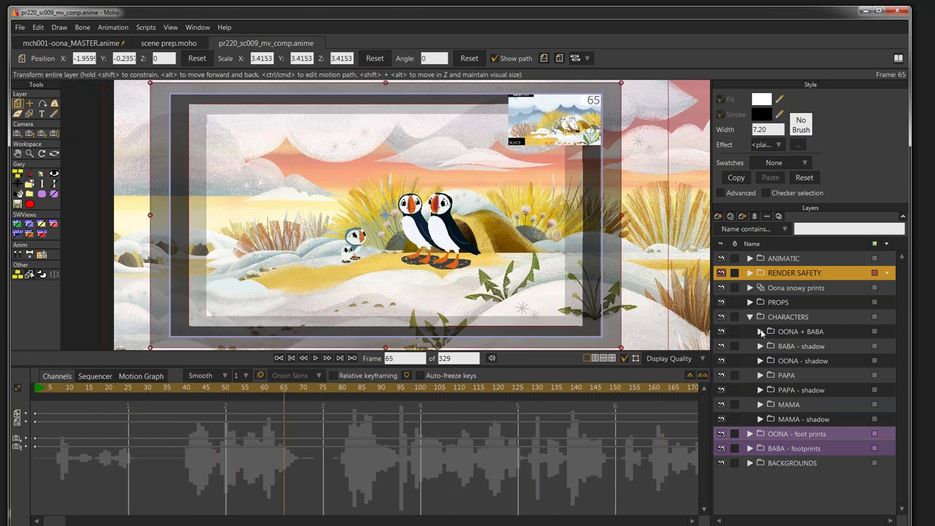
Expand the OONA + BABA group, then scrub and play the animation to about frame 314 while examining its sub-layers
{"action": "left_click", "coordinate": [801, 333]}
{"action": "left_click", "coordinate": [761, 332]}
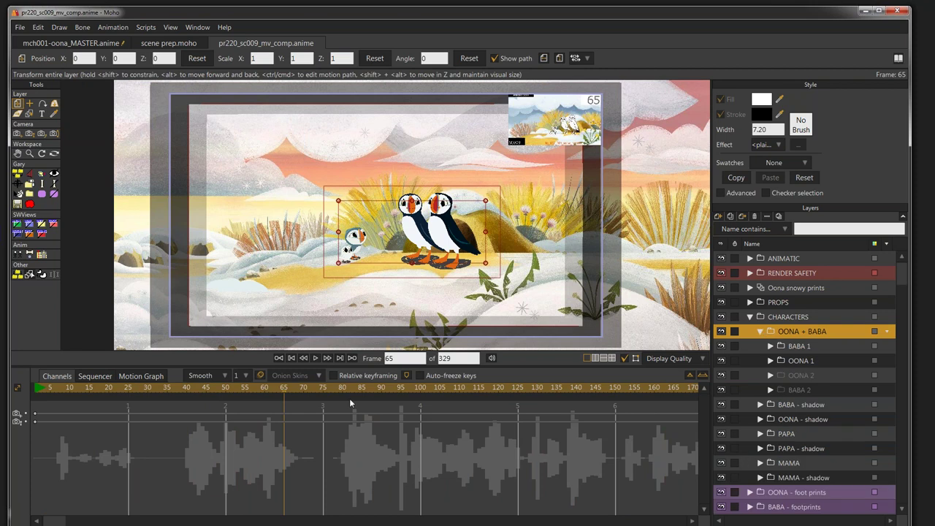
{"action": "left_click_drag", "start_coordinate": [309, 389], "coordinate": [630, 389]}
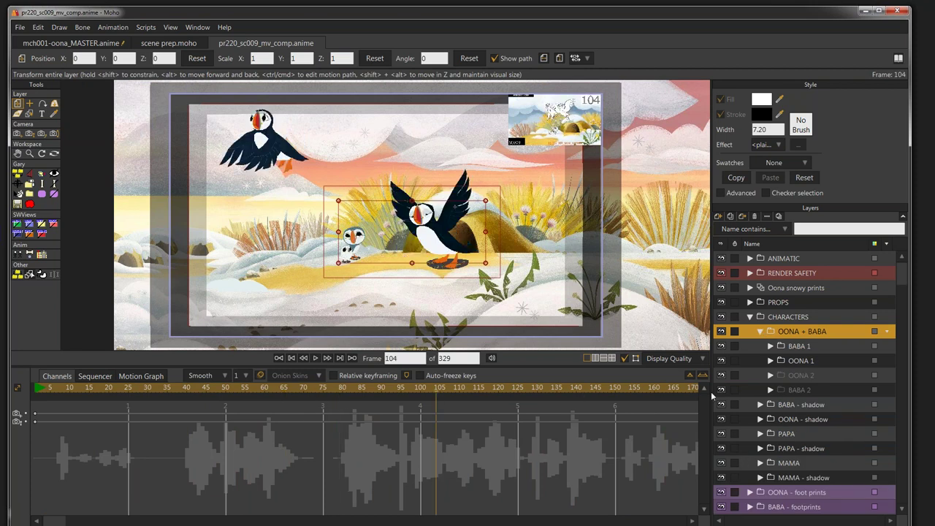
{"action": "key", "text": "space"}
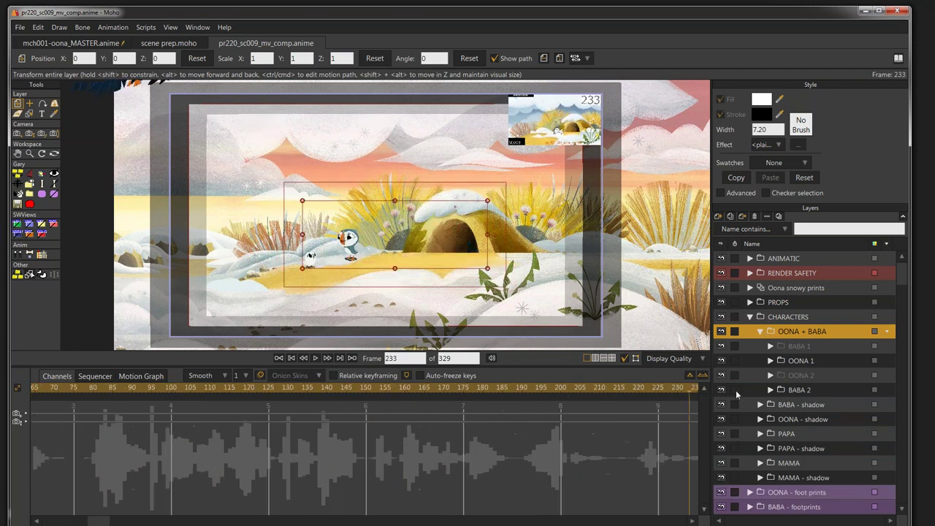
{"action": "key", "text": "space"}
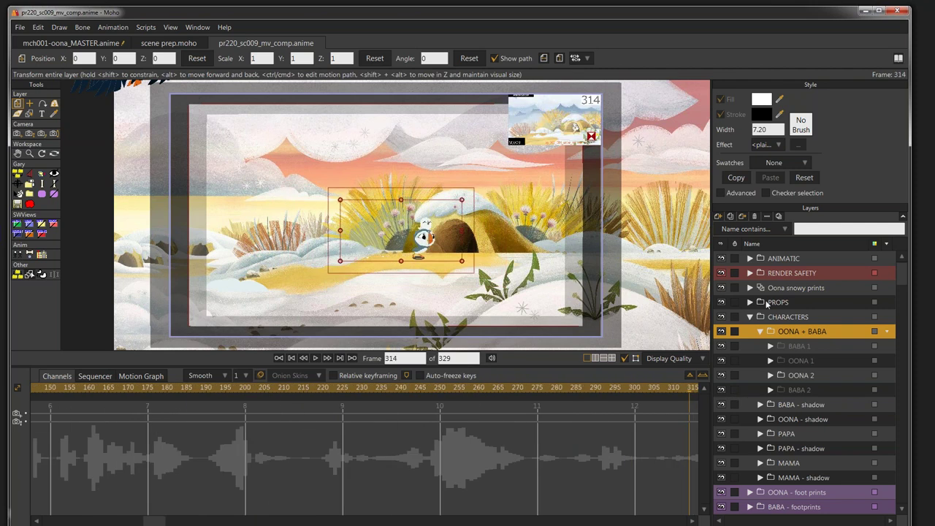
Collapse the OONA + BABA group and select the PAPA, MAMA and OONA + BABA layers in turn to inspect them
{"action": "left_click", "coordinate": [760, 333]}
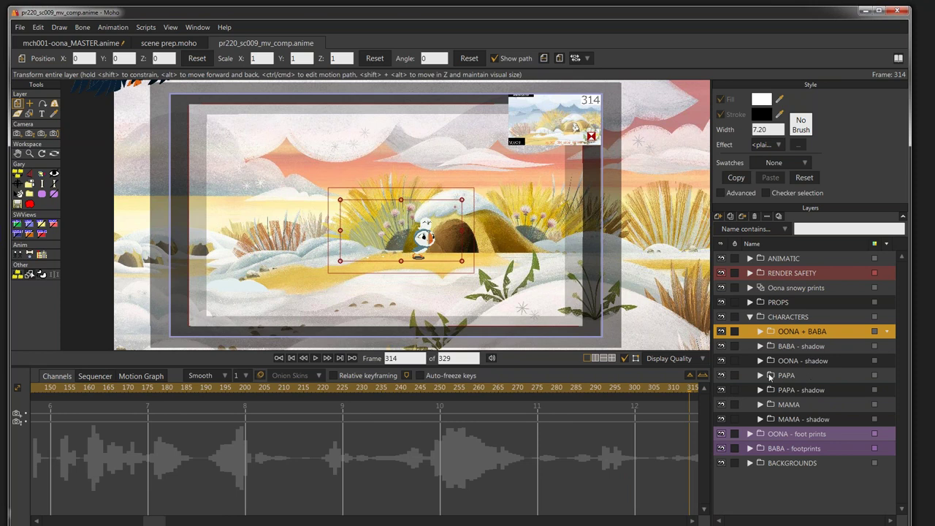
{"action": "left_click", "coordinate": [802, 375]}
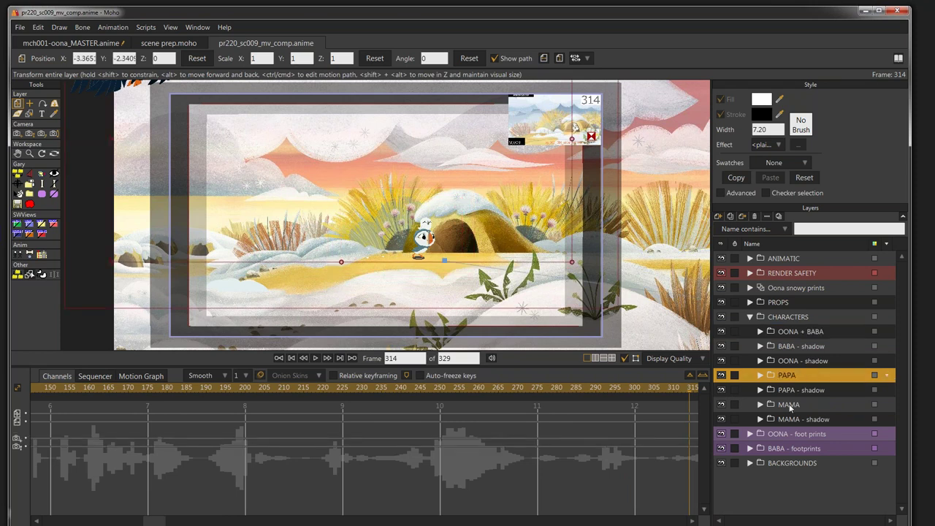
{"action": "left_click", "coordinate": [789, 403]}
{"action": "left_click", "coordinate": [791, 376]}
{"action": "left_click", "coordinate": [793, 333]}
{"action": "left_click", "coordinate": [793, 333]}
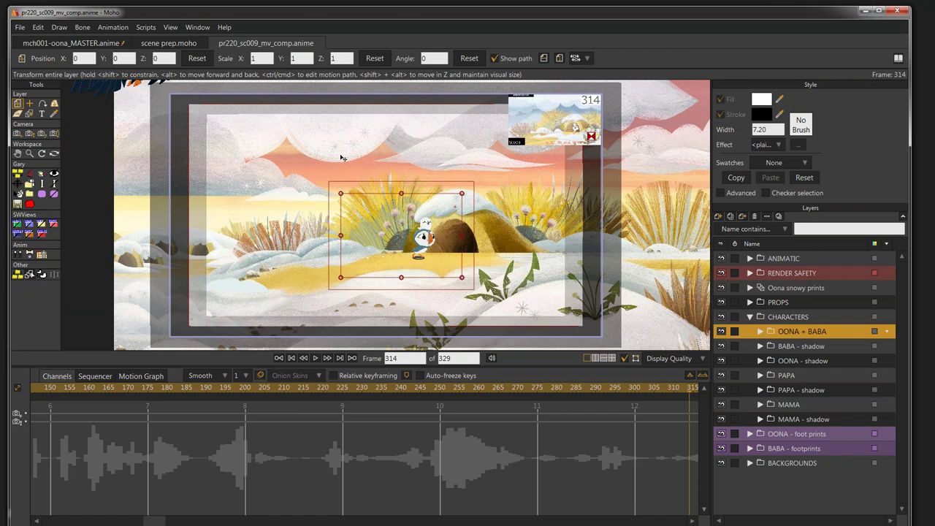
Select the 3/4 f bone layer inside OONA 1 and show its keyframes from the start of the timeline
{"action": "left_click", "coordinate": [761, 332]}
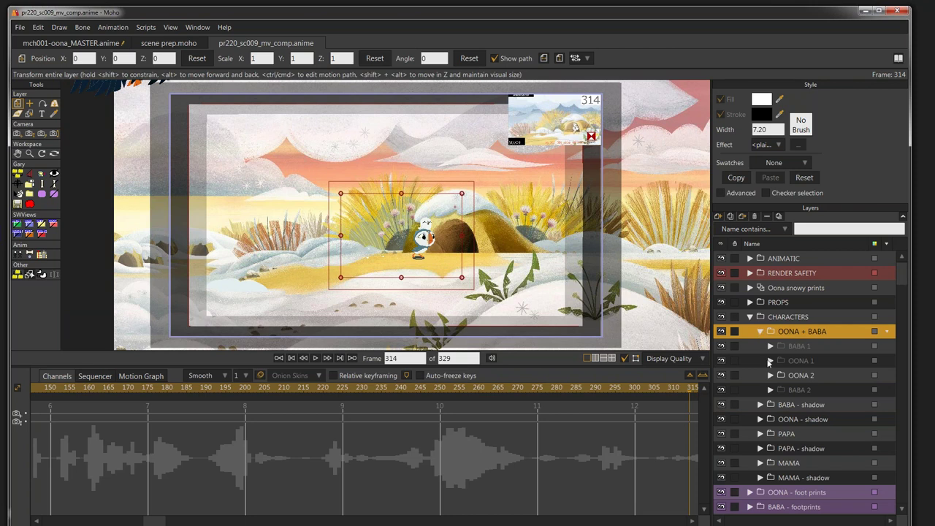
{"action": "left_click", "coordinate": [770, 361]}
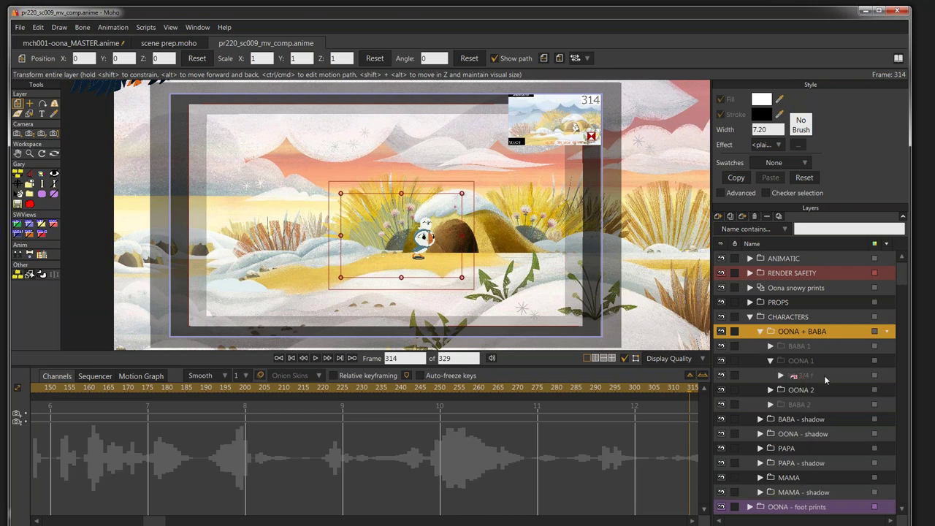
{"action": "left_click", "coordinate": [824, 375]}
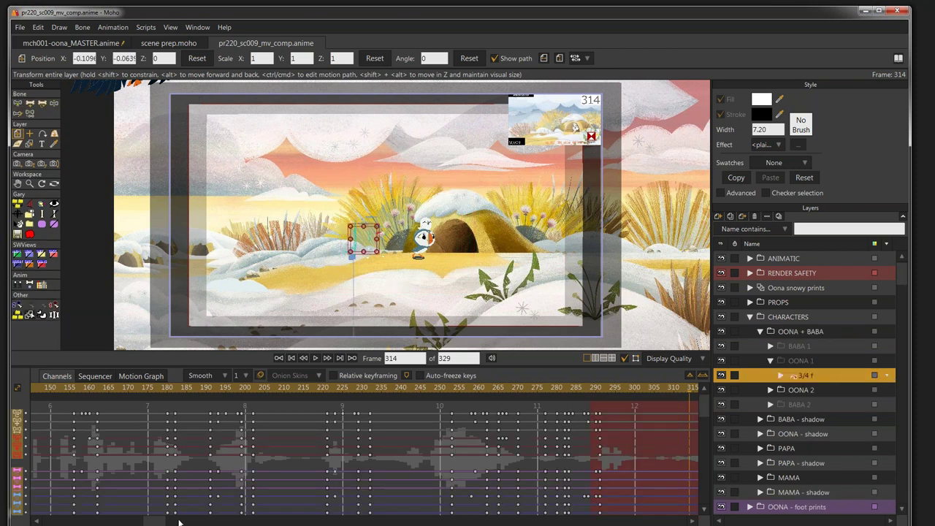
{"action": "left_click", "coordinate": [150, 520]}
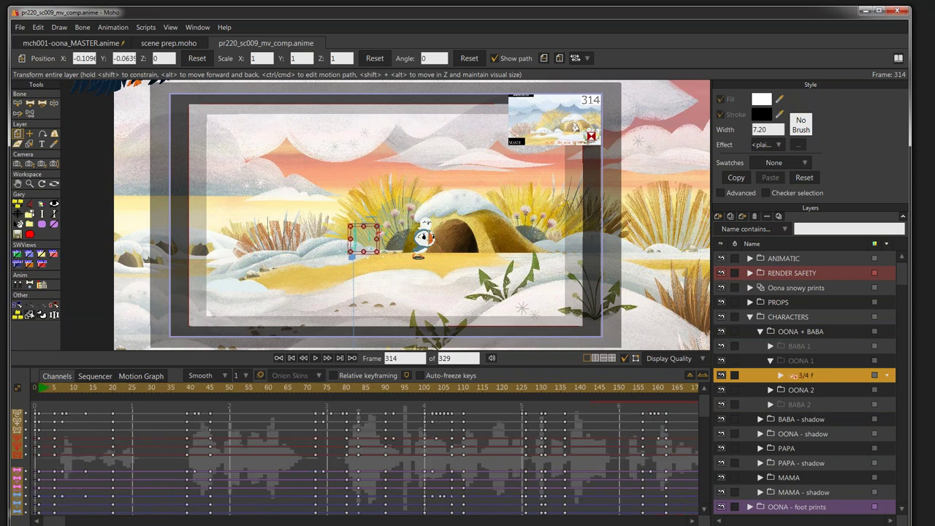
Play and scrub the animation from frame 2 to examine how the OONA and BABA sub-layers swap over the scene
{"action": "left_click", "coordinate": [43, 392]}
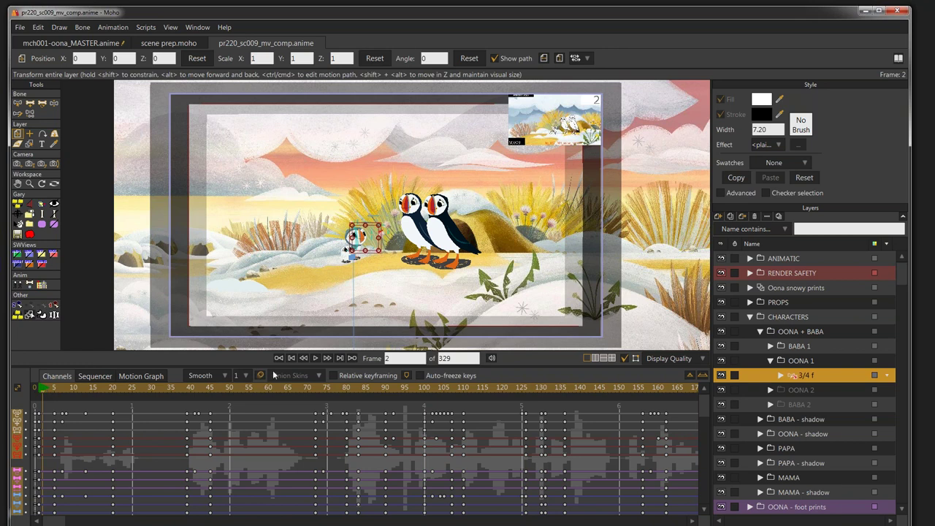
{"action": "left_click", "coordinate": [313, 358]}
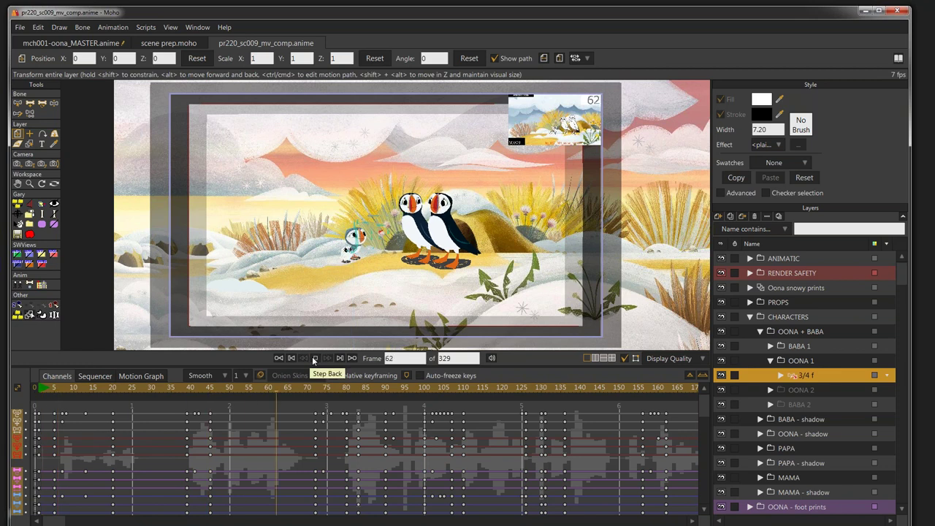
{"action": "left_click", "coordinate": [314, 359]}
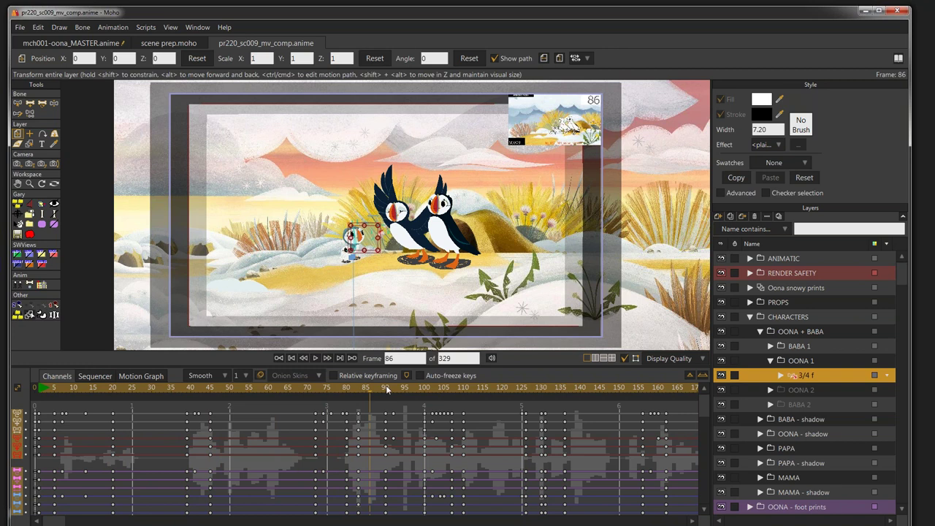
{"action": "left_click_drag", "start_coordinate": [386, 385], "coordinate": [330, 388]}
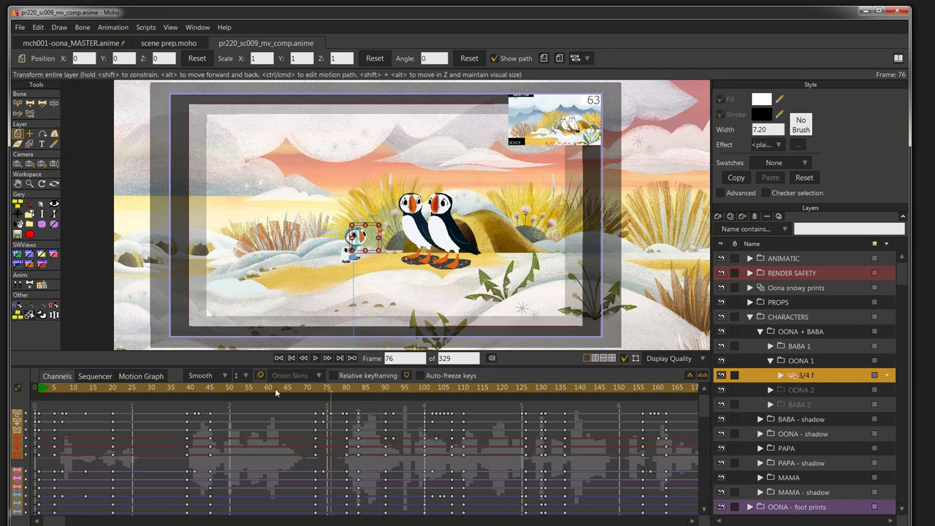
{"action": "left_click_drag", "start_coordinate": [240, 388], "coordinate": [591, 397]}
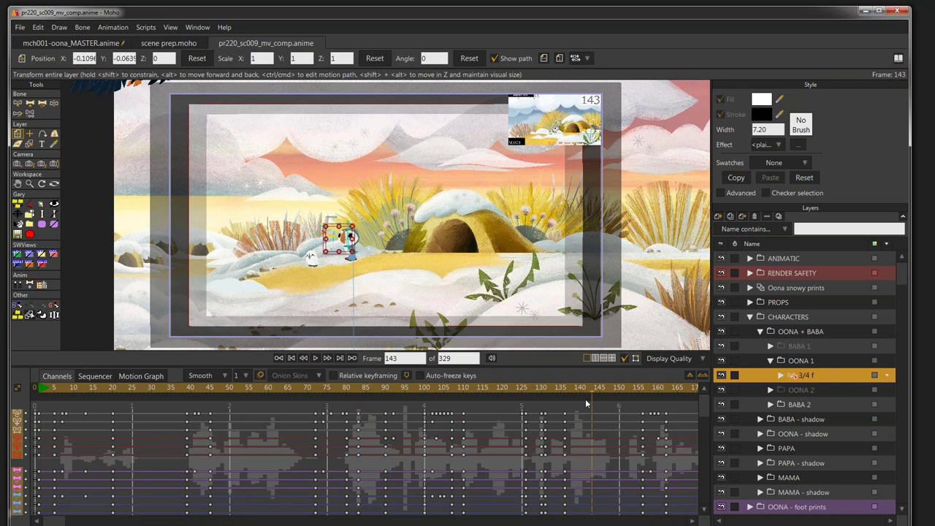
{"action": "left_click", "coordinate": [316, 358]}
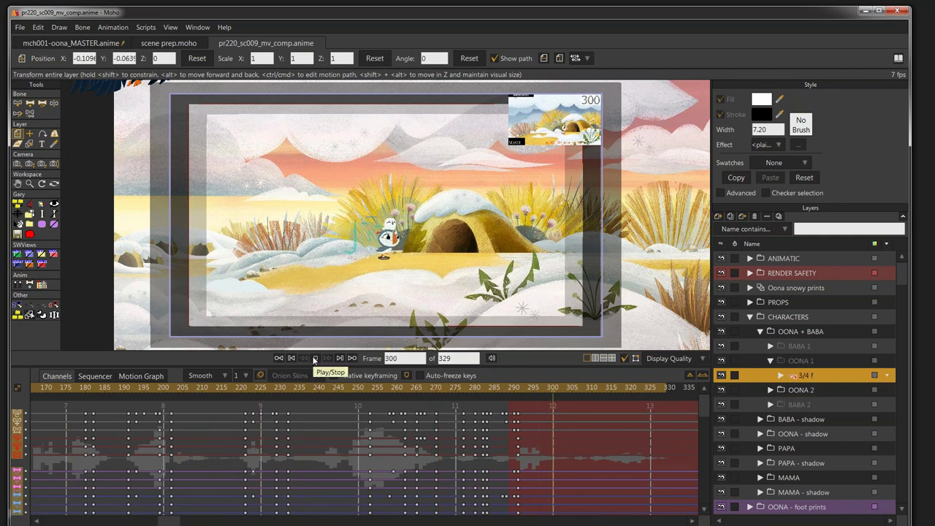
{"action": "left_click", "coordinate": [314, 359]}
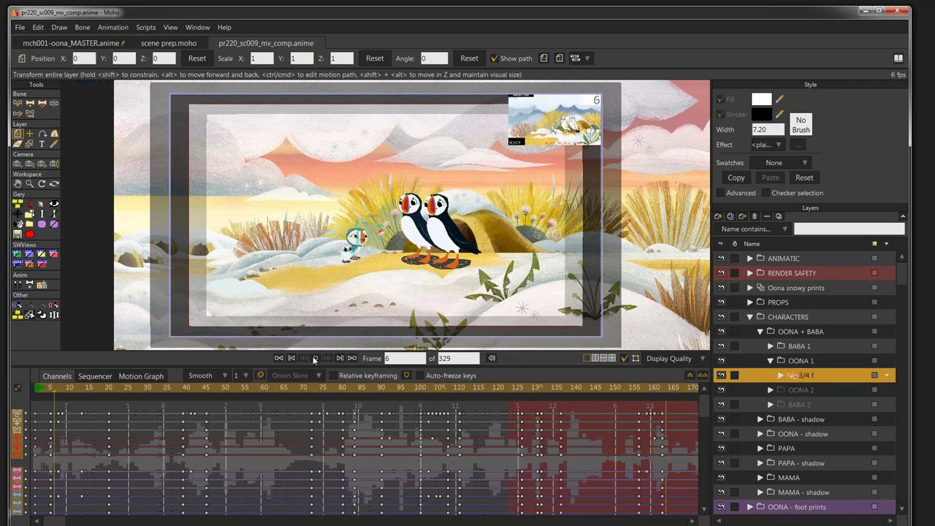
{"action": "left_click", "coordinate": [314, 359]}
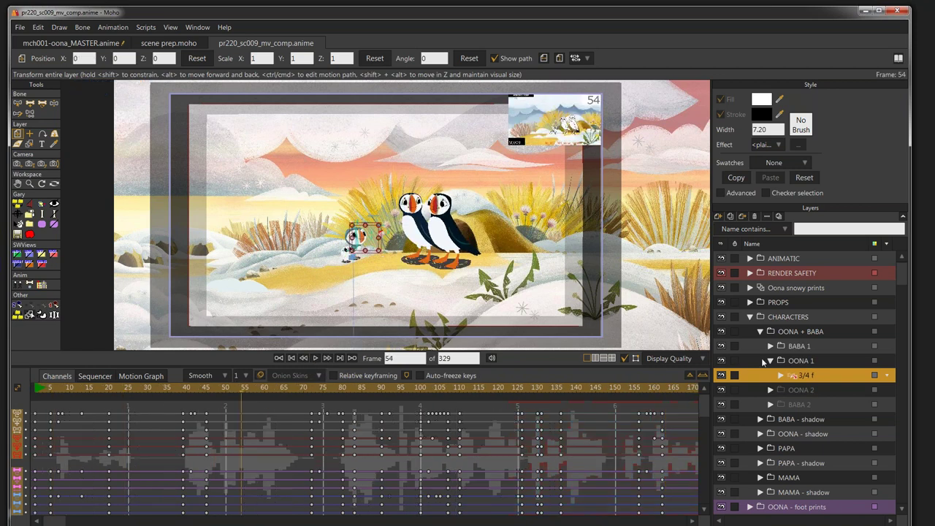
Collapse the OONA 1 and OONA + BABA groups and return to frame 2
{"action": "left_click", "coordinate": [772, 361]}
{"action": "left_click", "coordinate": [761, 332]}
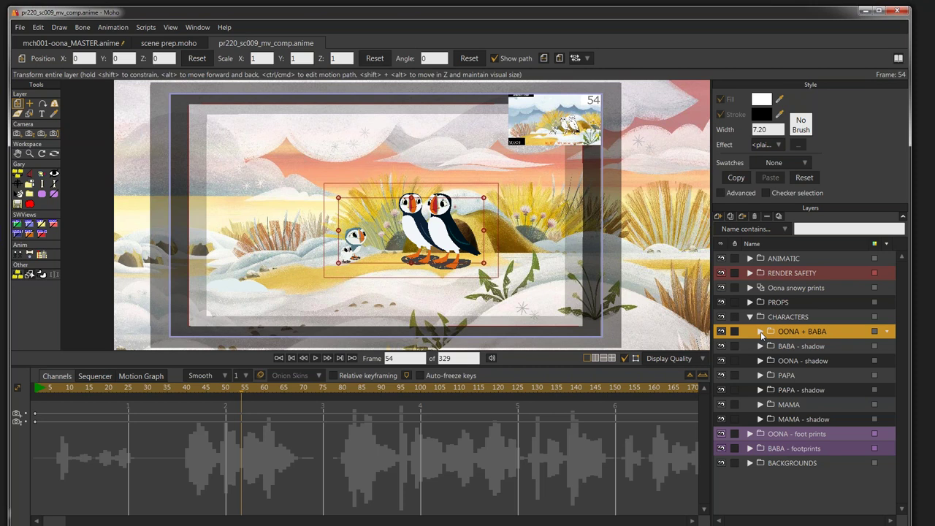
{"action": "left_click", "coordinate": [48, 197]}
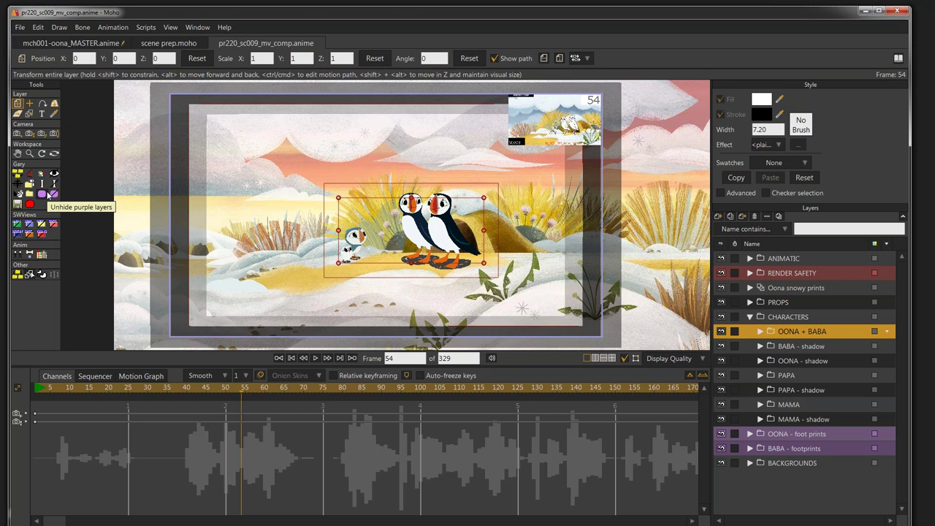
{"action": "left_click", "coordinate": [38, 390]}
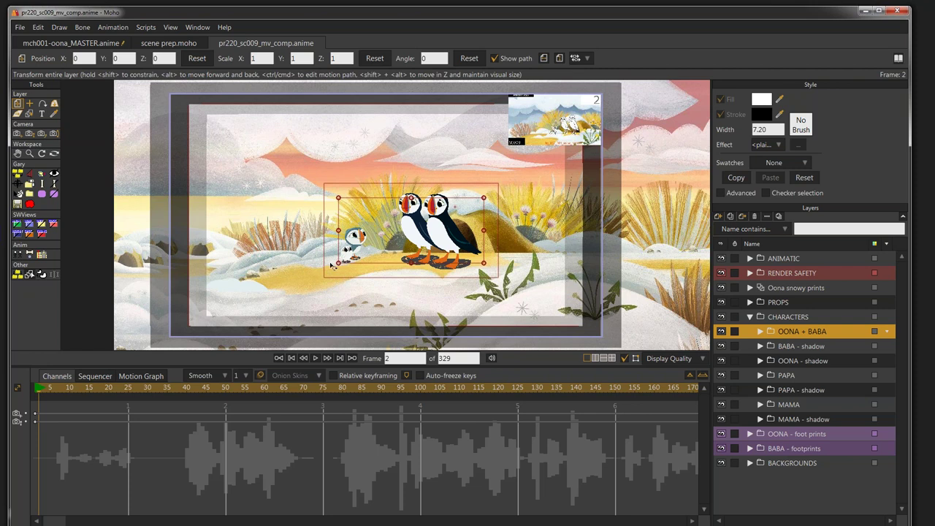
{"action": "left_click", "coordinate": [21, 27]}
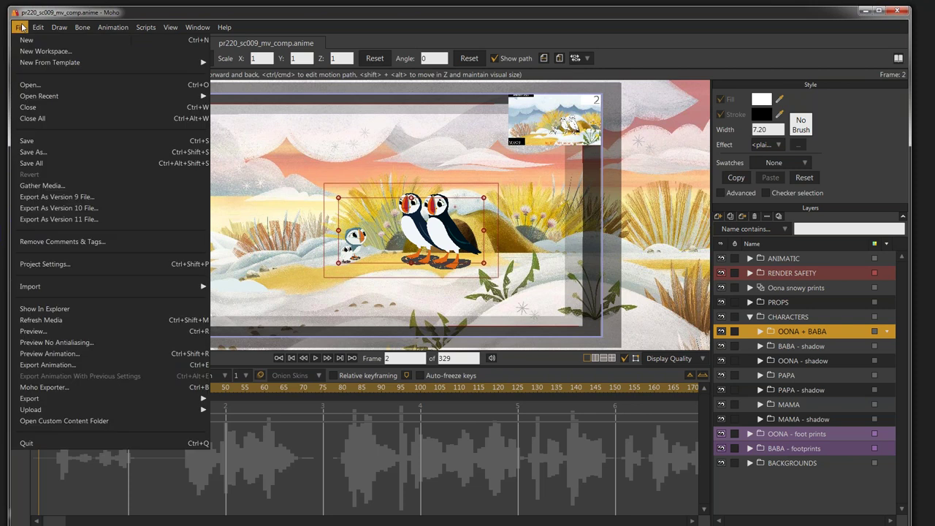
{"action": "left_click", "coordinate": [21, 27]}
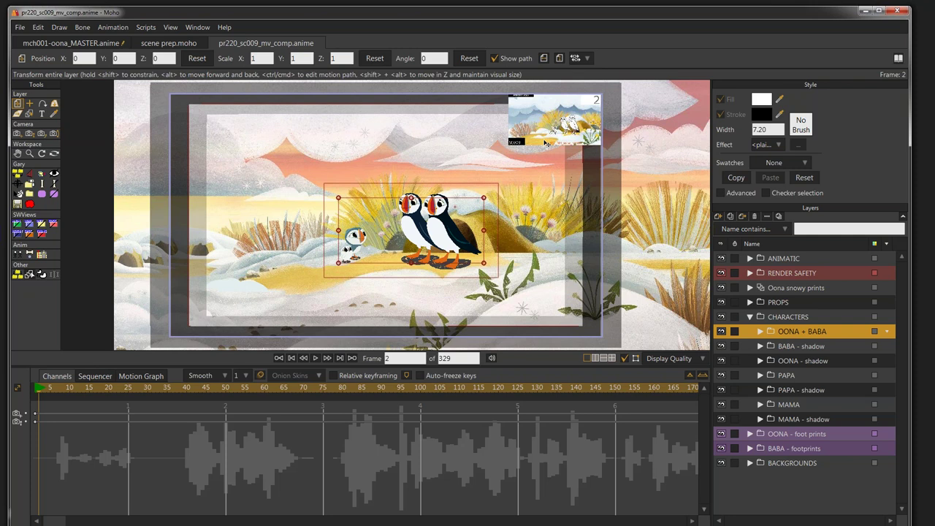
Expand the BABA - shadow, OONA + BABA and BABA - footprints groups, and examine the parts inside BABA 1's 3/4 f rig
{"action": "left_click", "coordinate": [760, 345]}
{"action": "left_click", "coordinate": [759, 331]}
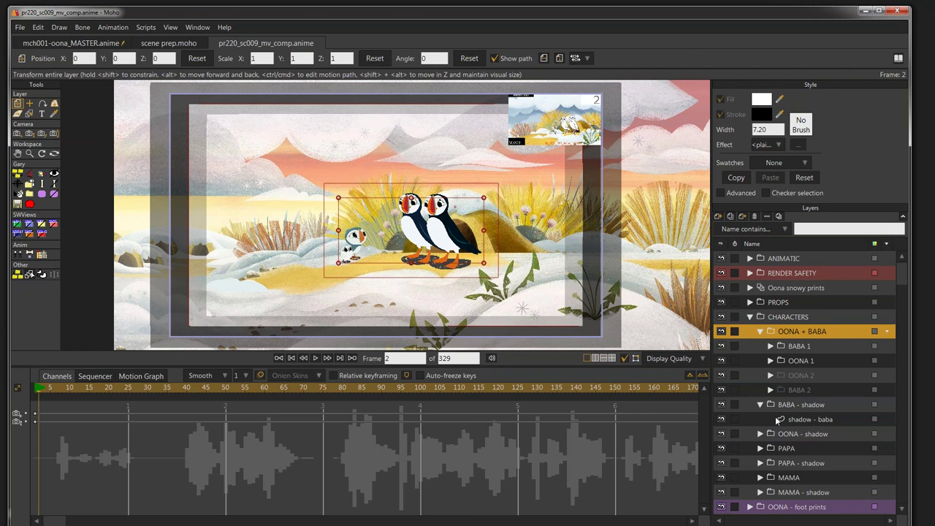
{"action": "scroll", "coordinate": [771, 483], "scroll_direction": "down", "scroll_amount": 2}
{"action": "left_click", "coordinate": [750, 487]}
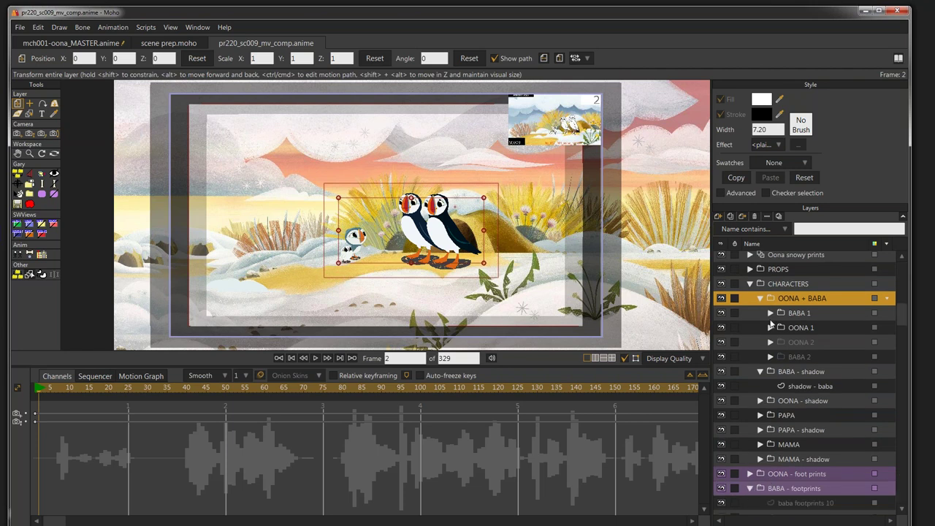
{"action": "left_click", "coordinate": [770, 313]}
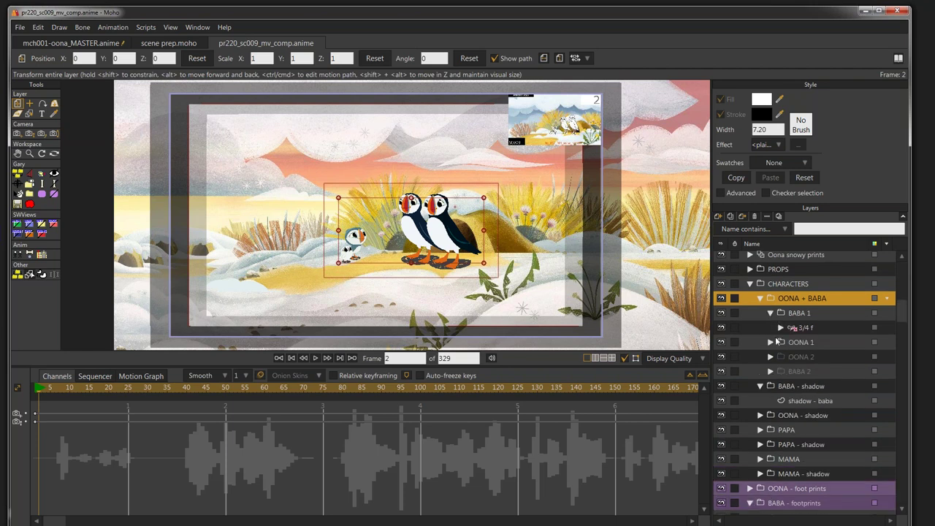
{"action": "left_click", "coordinate": [780, 327]}
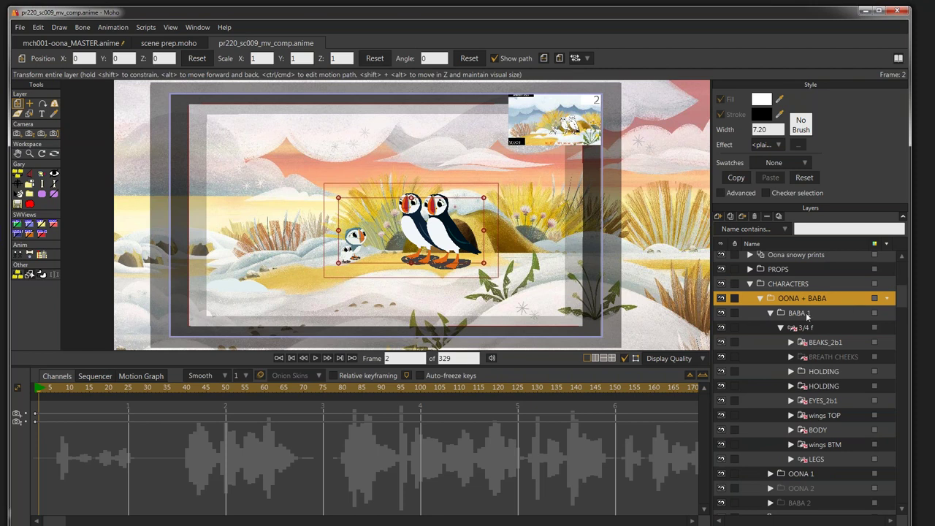
Collapse the OONA + BABA group and the whole CHARACTERS group, leaving only the top-level layers listed
{"action": "left_click", "coordinate": [760, 298]}
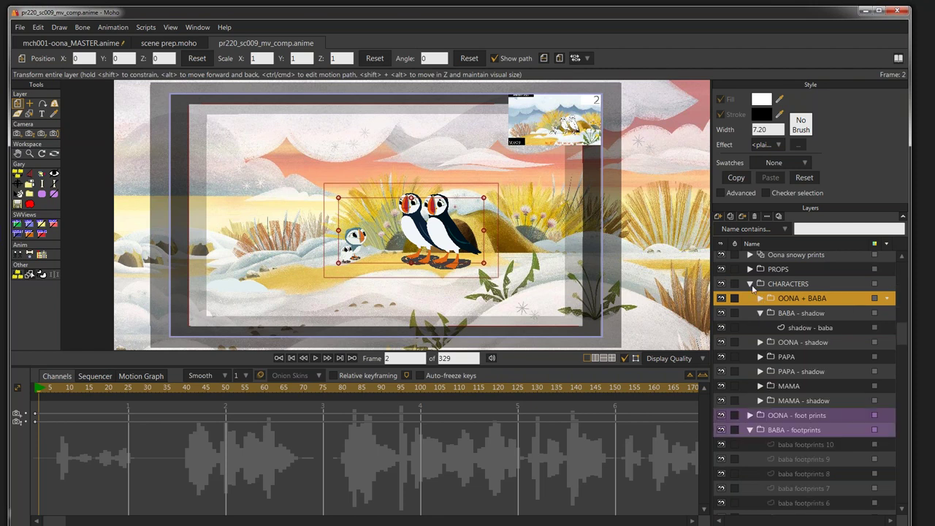
{"action": "left_click", "coordinate": [752, 286]}
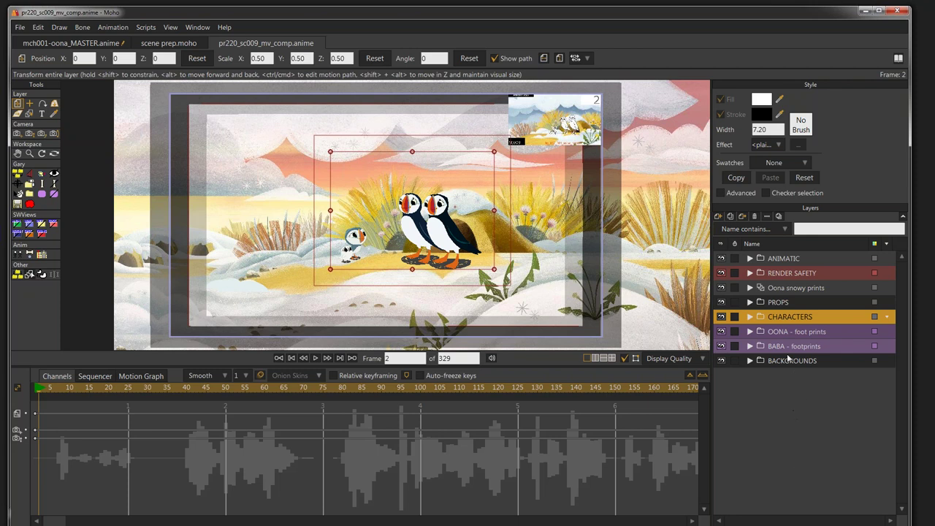
Try out hiding and unhiding all purple footprint layers at once with the custom layer scripts
{"action": "left_click", "coordinate": [42, 194]}
{"action": "left_click", "coordinate": [54, 196]}
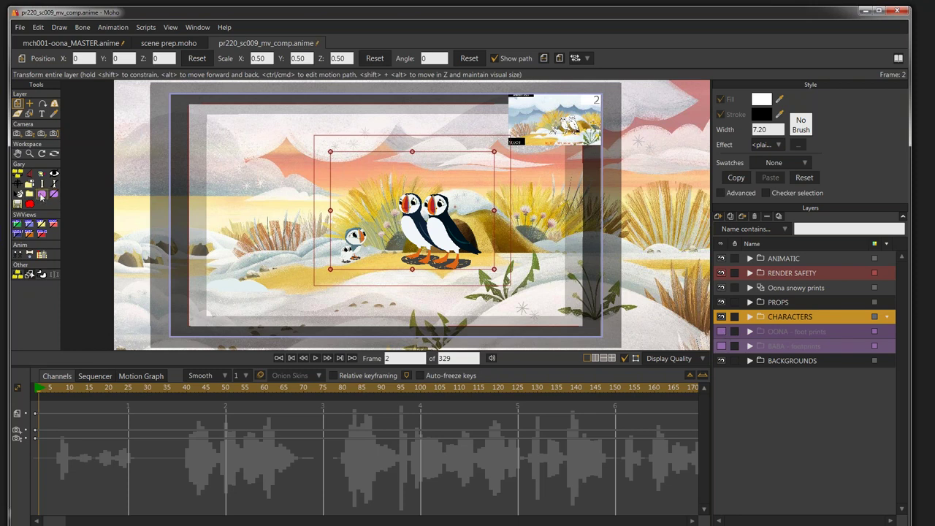
Bring the purple OONA - foot prints and BABA - footprints layers back into view with the colour-layer script
{"action": "left_click", "coordinate": [41, 194]}
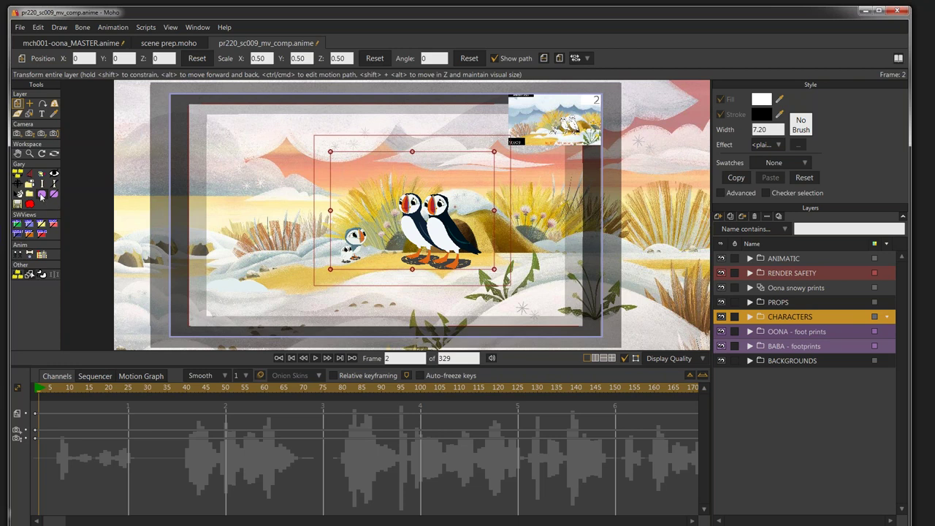
{"action": "left_click", "coordinate": [41, 194]}
Switch to the slide presentation and advance past the Animation title to The Rest of the Scene slide
{"action": "key", "text": "Right"}
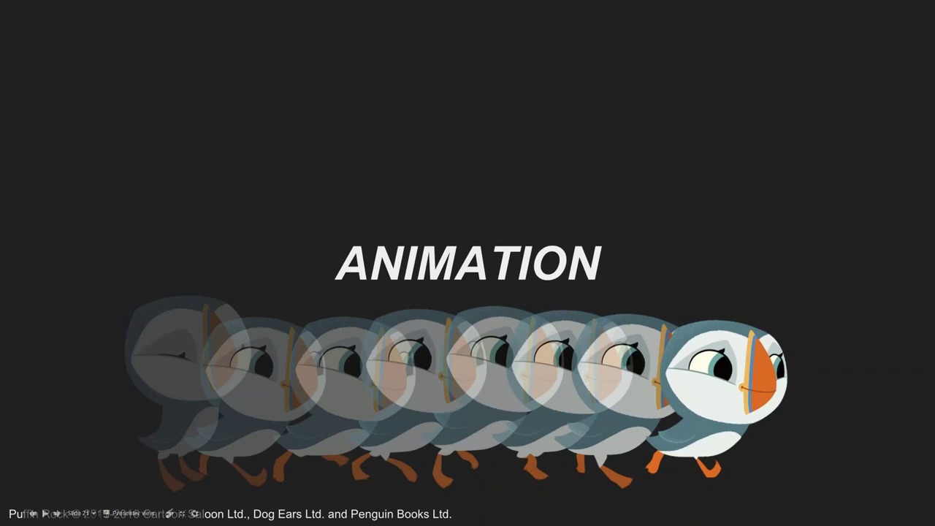
{"action": "key", "text": "Right"}
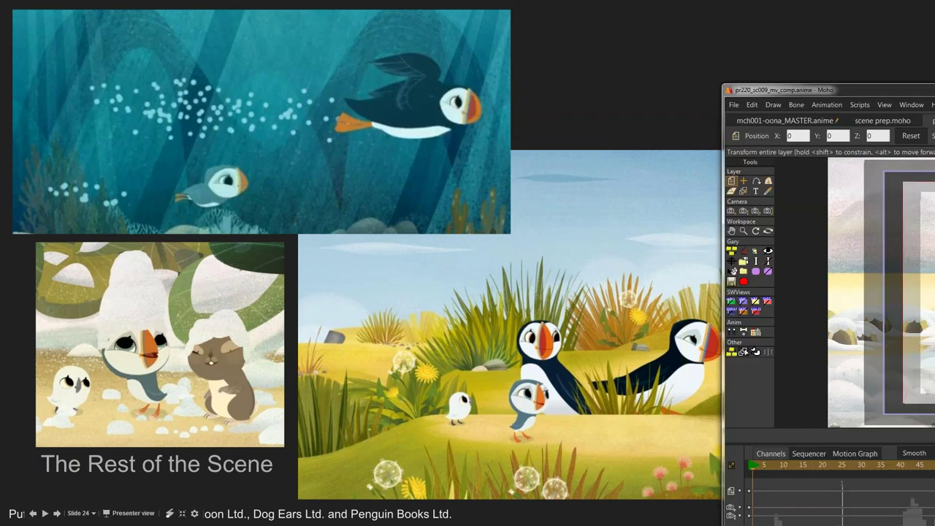
Bring the Moho window back over the slides and collapse the CHARACTERS group
{"action": "left_click_drag", "start_coordinate": [934, 87], "coordinate": [291, 32]}
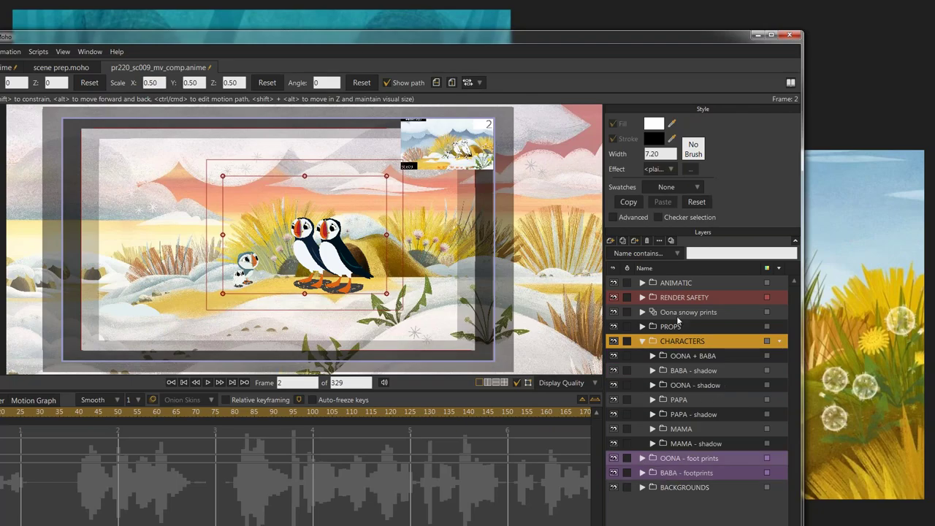
{"action": "left_click", "coordinate": [642, 341]}
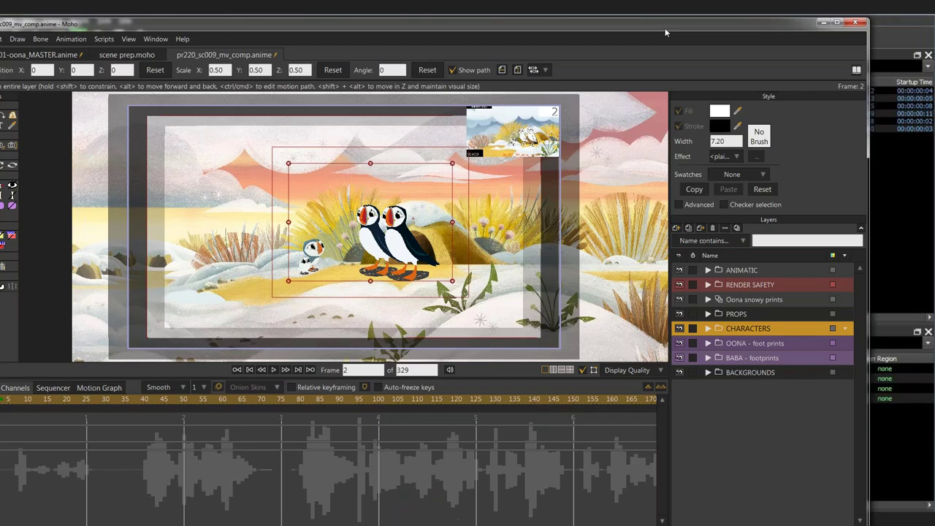
Expose the 04_Papa layer comp on its own and add the 06_Mama layer comp to the view
{"action": "left_click", "coordinate": [736, 227]}
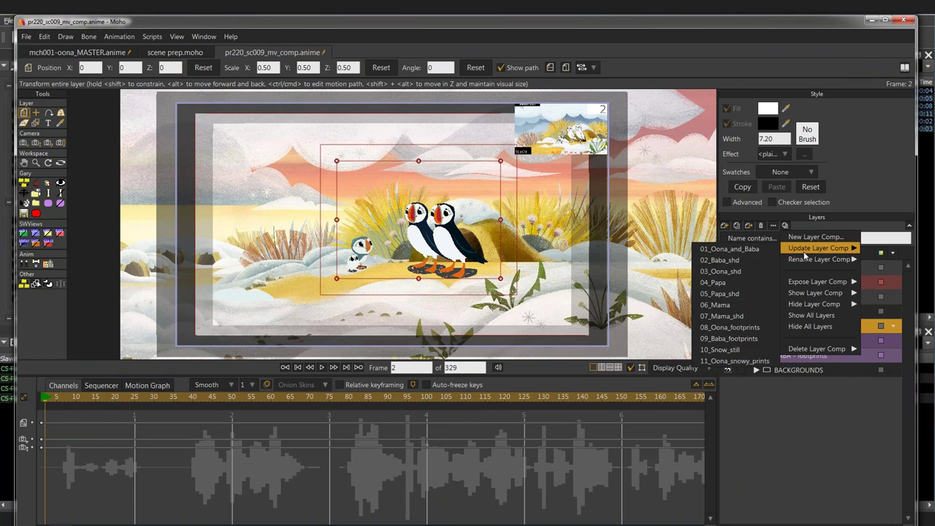
{"action": "mouse_move", "coordinate": [805, 282]}
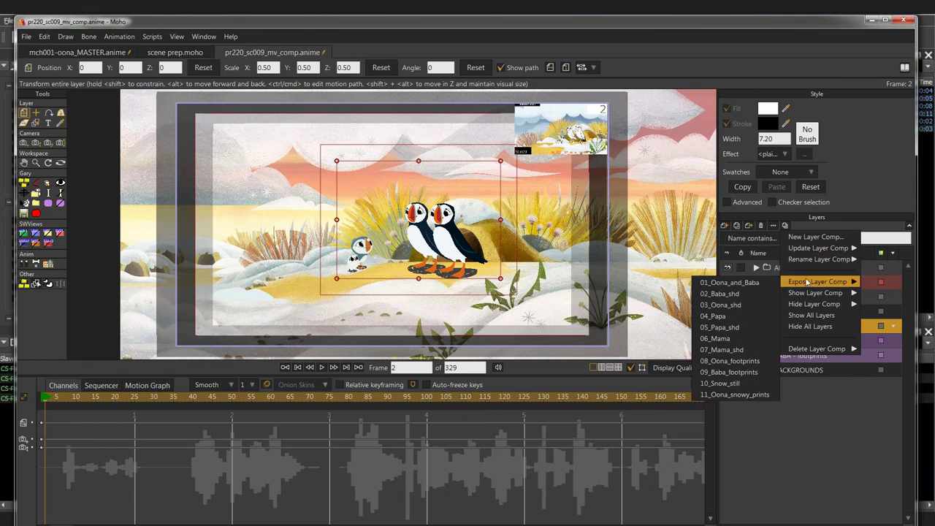
{"action": "left_click", "coordinate": [726, 315]}
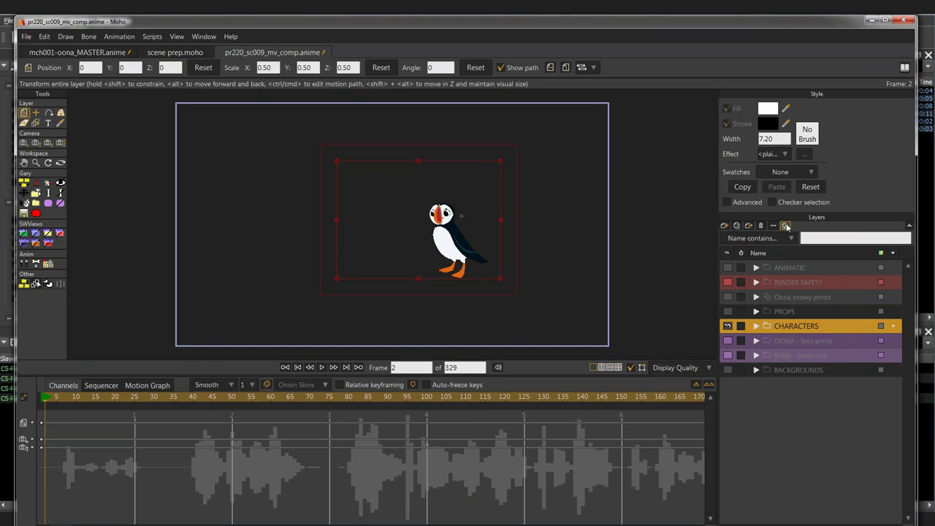
{"action": "left_click", "coordinate": [785, 226]}
{"action": "mouse_move", "coordinate": [807, 293]}
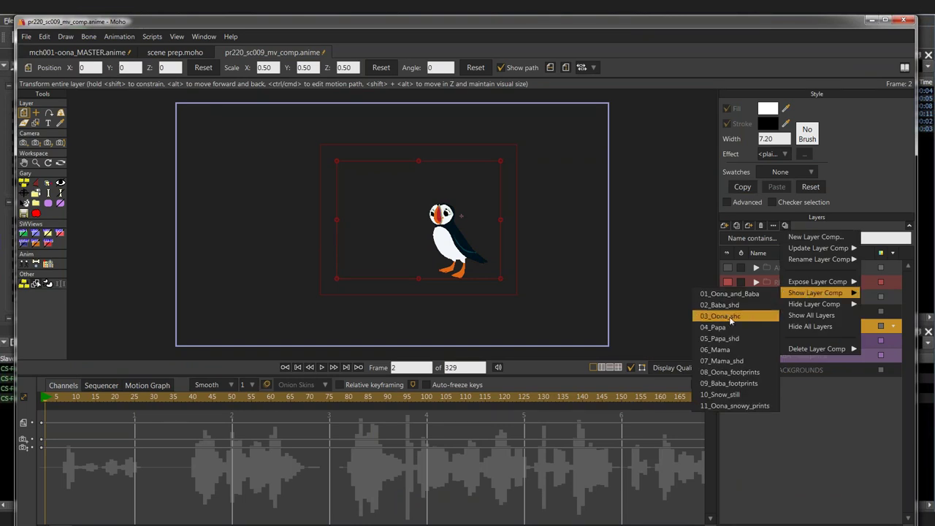
{"action": "left_click", "coordinate": [733, 350]}
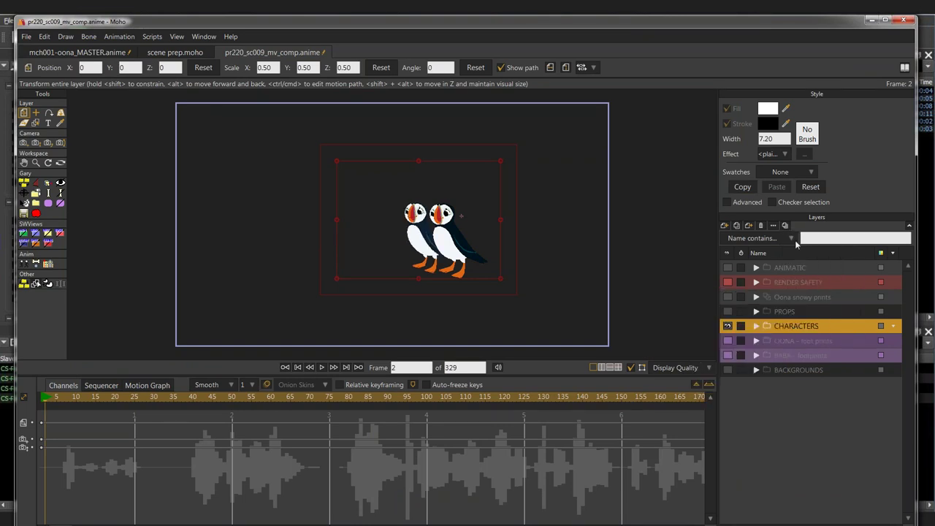
Expose the 02_Baba_shd layer comp, followed by 01_Oona_and_Baba, and move the window aside to uncover the render manager
{"action": "left_click", "coordinate": [786, 225]}
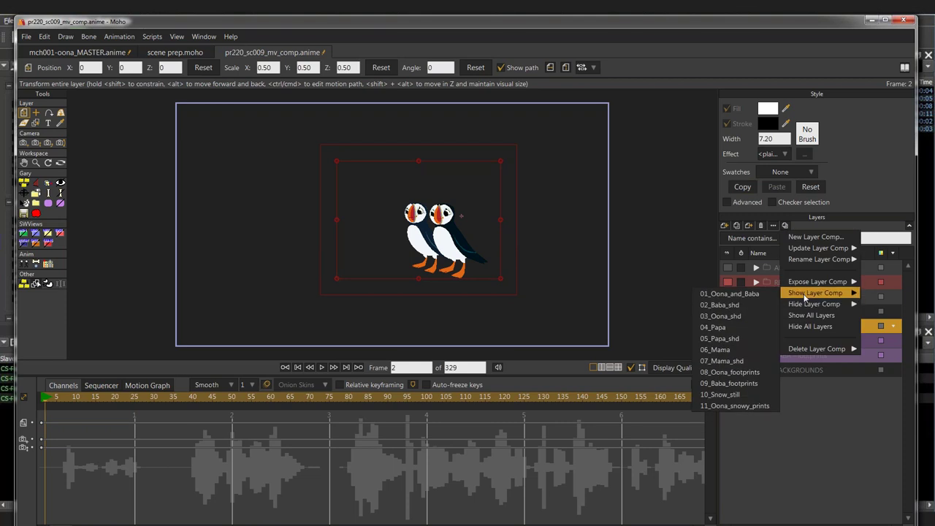
{"action": "mouse_move", "coordinate": [807, 284]}
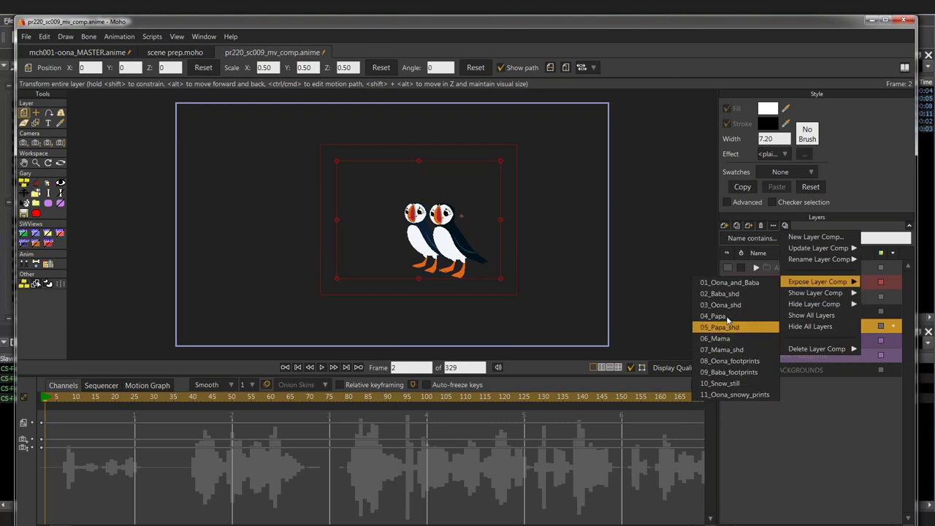
{"action": "left_click", "coordinate": [725, 294]}
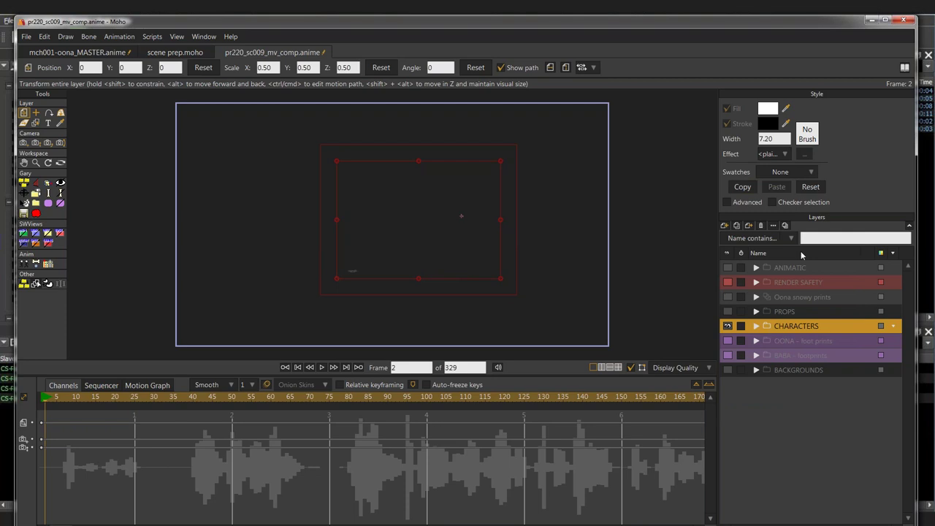
{"action": "left_click", "coordinate": [786, 226]}
{"action": "mouse_move", "coordinate": [803, 281]}
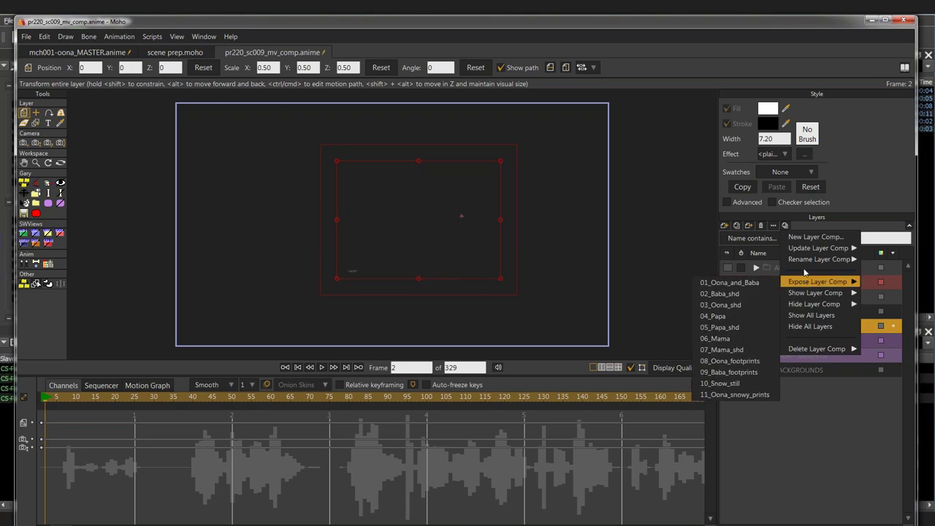
{"action": "left_click", "coordinate": [756, 283]}
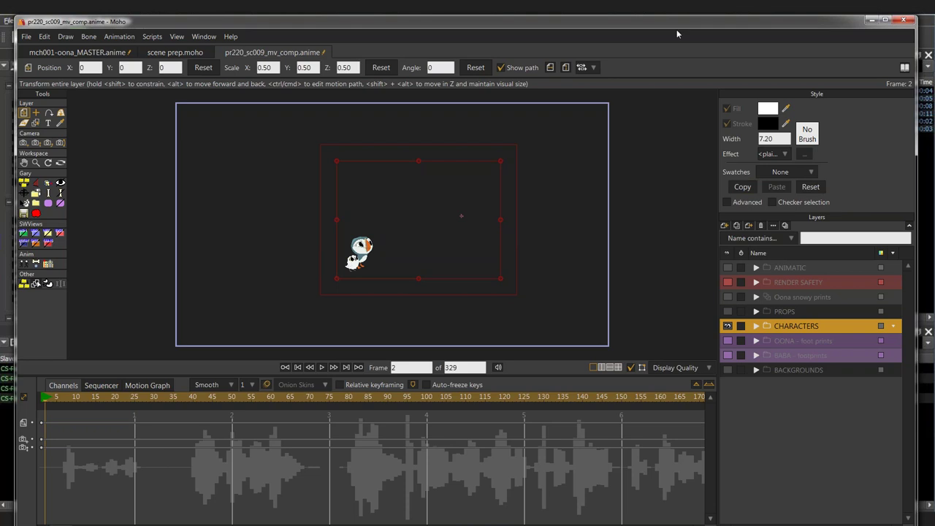
{"action": "left_click_drag", "start_coordinate": [692, 27], "coordinate": [765, 47]}
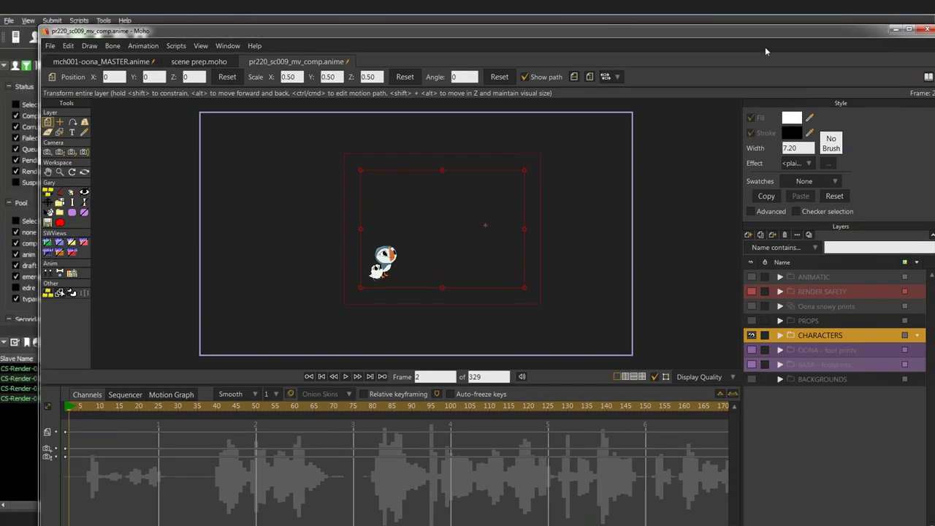
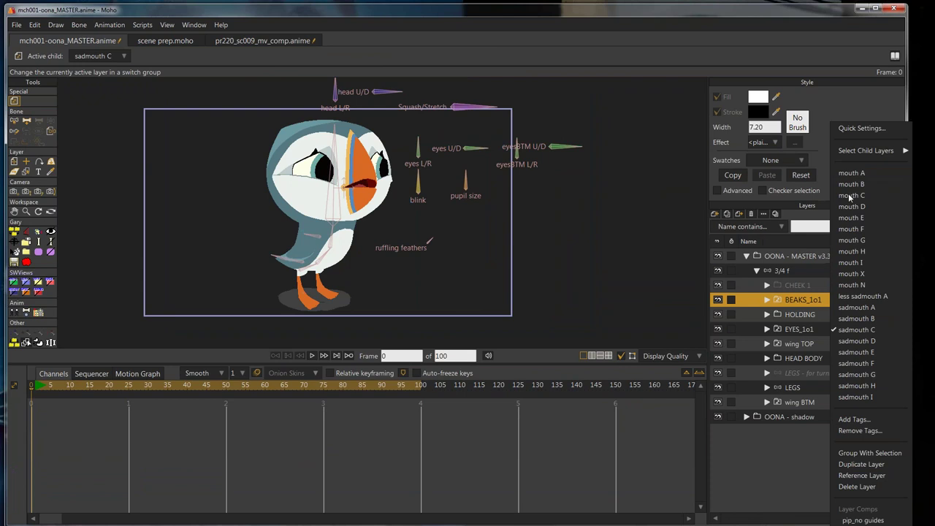
Switch the BEAKS_1o1 layer to mouth C and the EYES_1o1 layer to eyes 1 in the Oona master rig
{"action": "left_click", "coordinate": [851, 197]}
{"action": "right_click", "coordinate": [802, 333]}
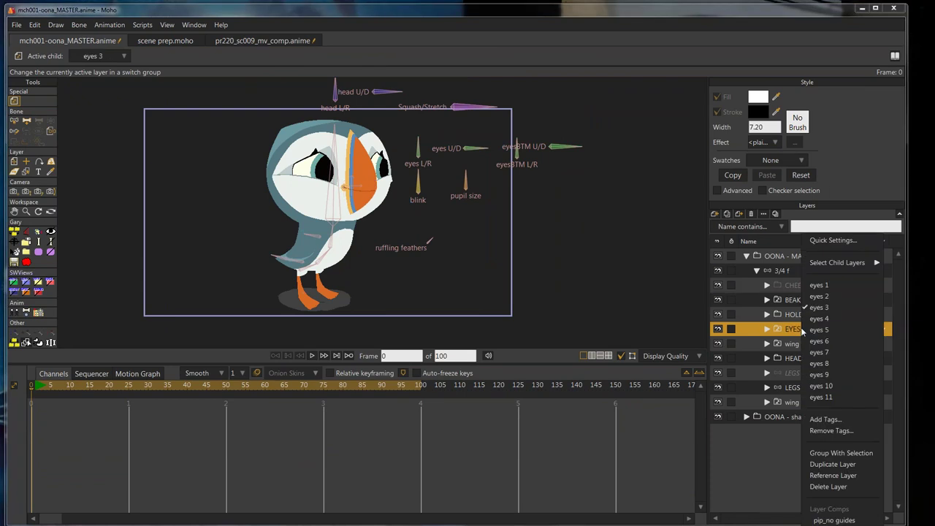
{"action": "left_click", "coordinate": [816, 284]}
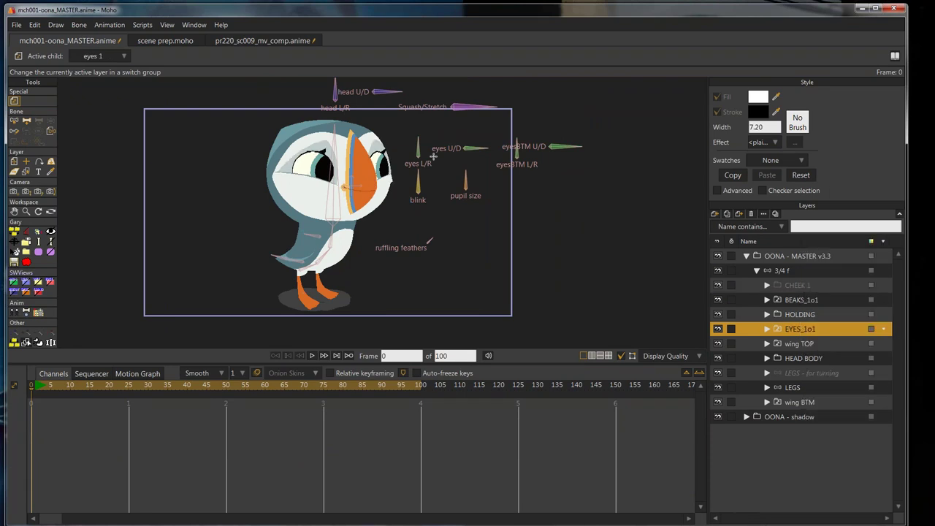
Open the head L/R action, scrub to about frame 47 to preview the head turn, and hide the actions list
{"action": "key", "text": "ctrl+shift+a"}
{"action": "left_click", "coordinate": [644, 148]}
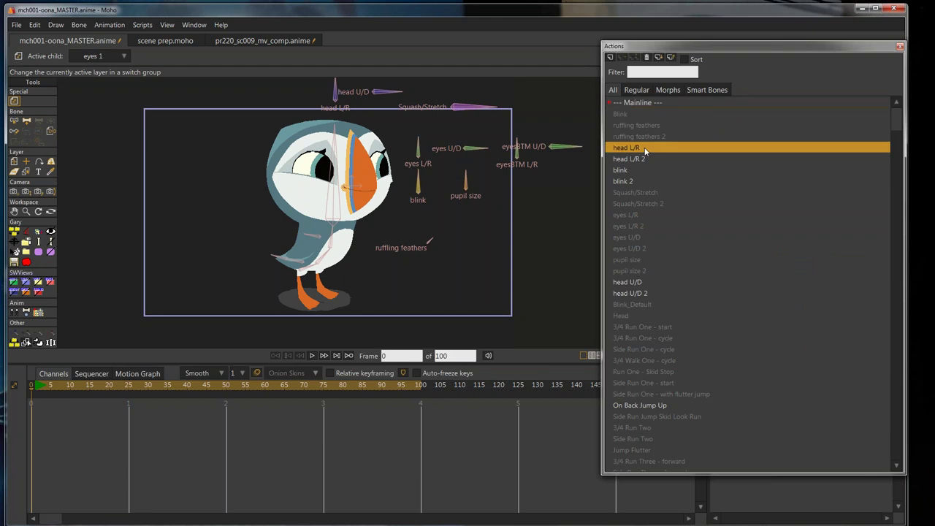
{"action": "double_click", "coordinate": [644, 148]}
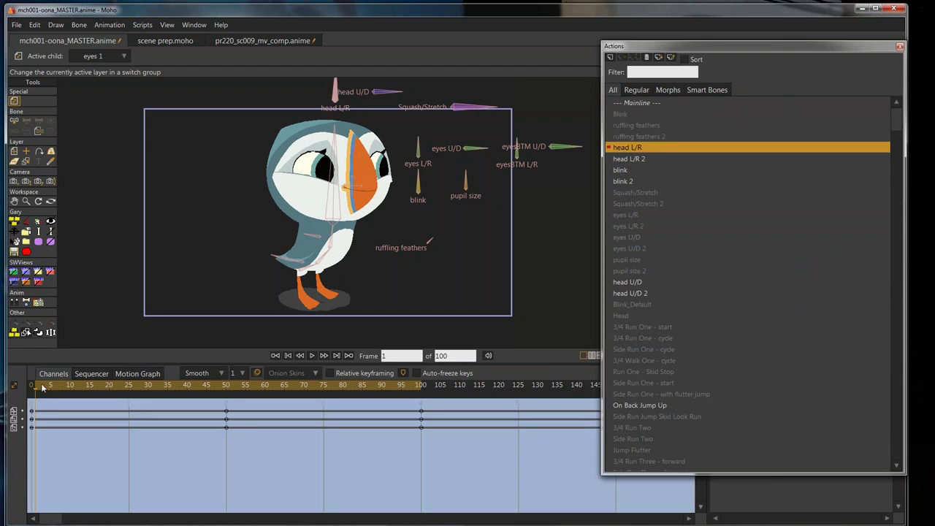
{"action": "left_click_drag", "start_coordinate": [43, 388], "coordinate": [214, 402]}
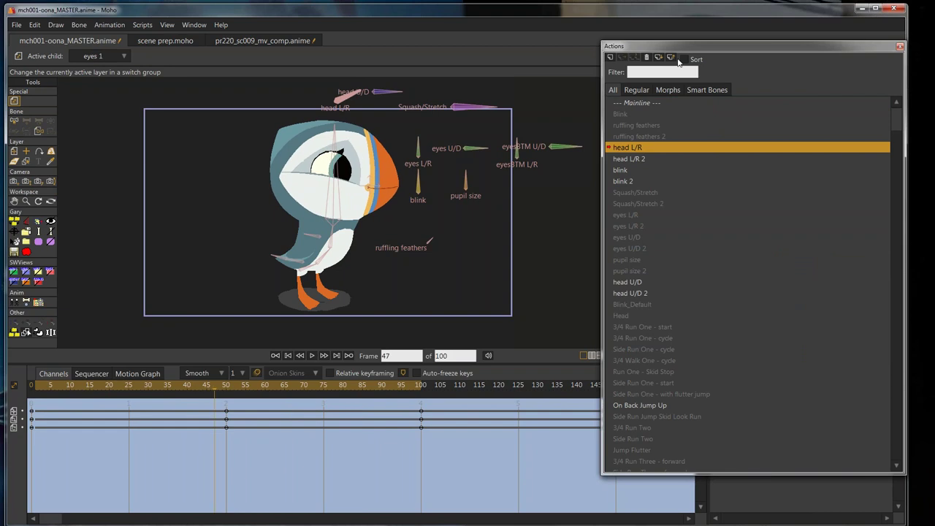
{"action": "key", "text": "ctrl+k"}
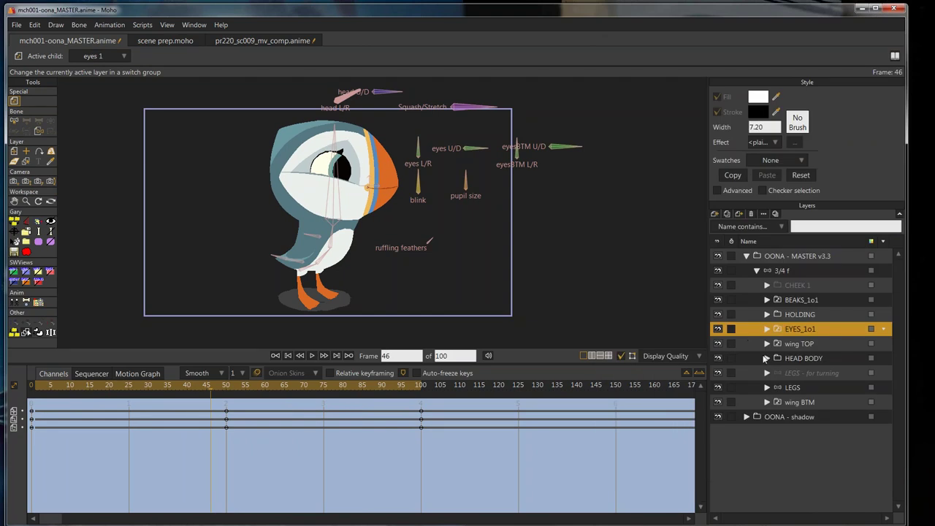
Expand HEAD BODY and HEAD, select the red-marked head layer, and scrub its head L/R action back to frame 0
{"action": "left_click", "coordinate": [765, 357]}
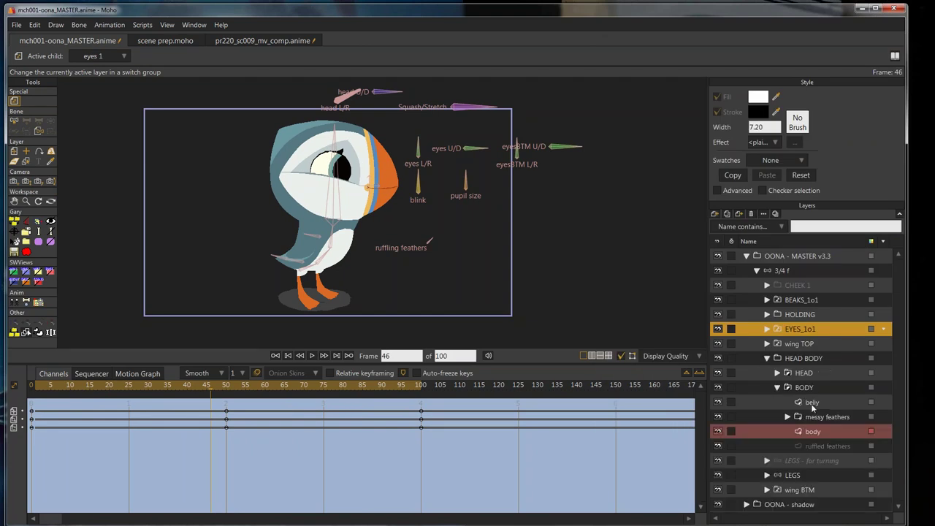
{"action": "left_click", "coordinate": [777, 387]}
{"action": "left_click", "coordinate": [777, 372]}
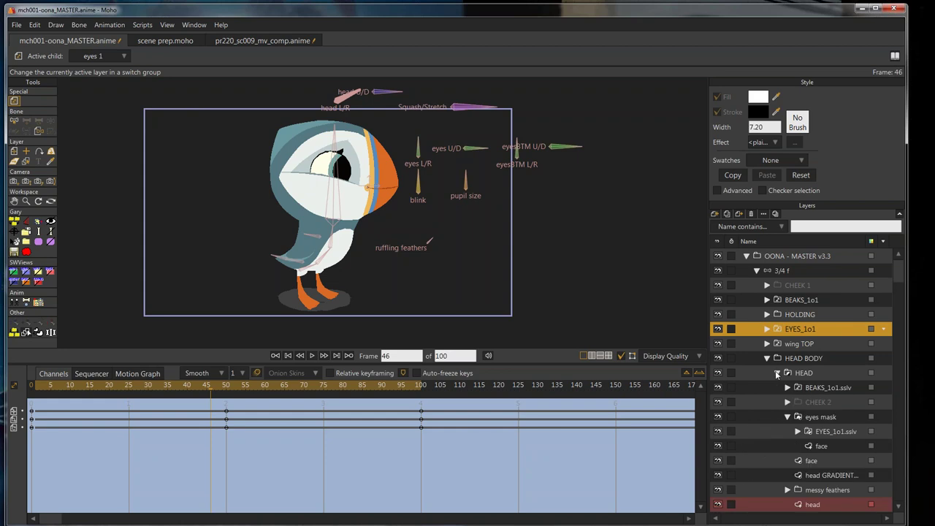
{"action": "scroll", "coordinate": [829, 491], "scroll_direction": "down", "scroll_amount": 3}
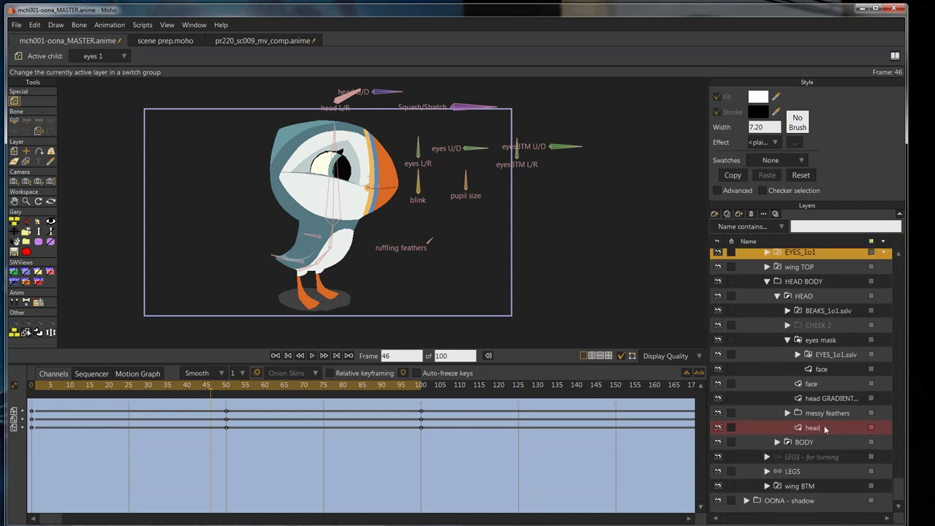
{"action": "left_click", "coordinate": [824, 427]}
{"action": "left_click", "coordinate": [813, 426]}
{"action": "left_click", "coordinate": [62, 446]}
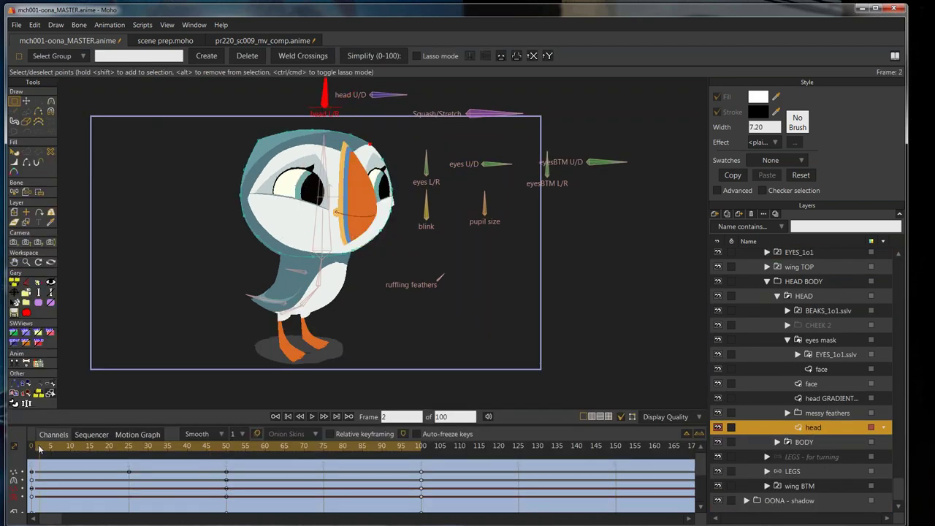
{"action": "left_click_drag", "start_coordinate": [82, 453], "coordinate": [31, 474]}
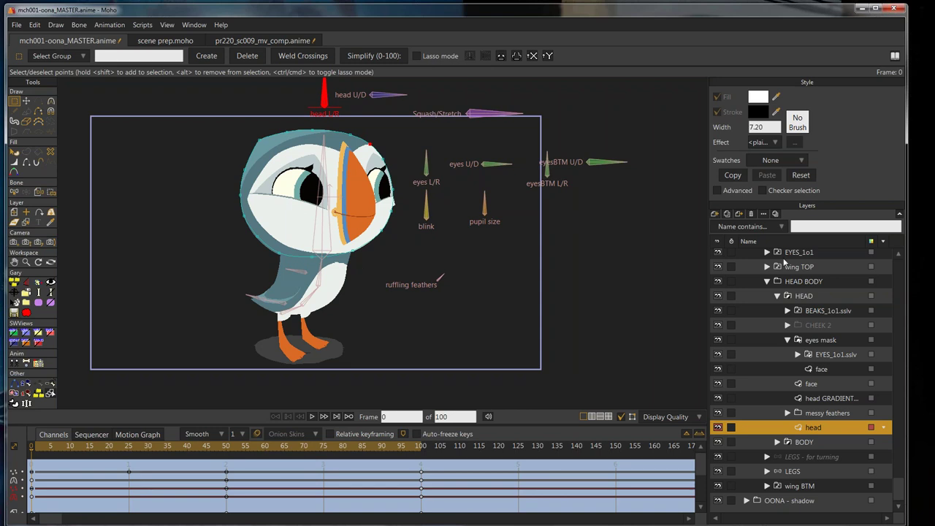
Inspect the face layer inside the eyes mask group and collapse the HEAD BODY group
{"action": "left_click", "coordinate": [822, 369]}
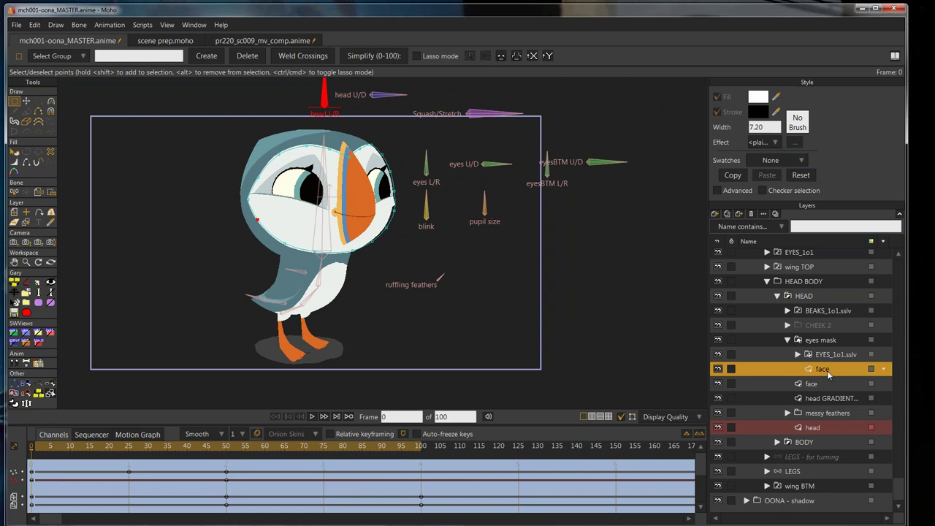
{"action": "left_click", "coordinate": [767, 282]}
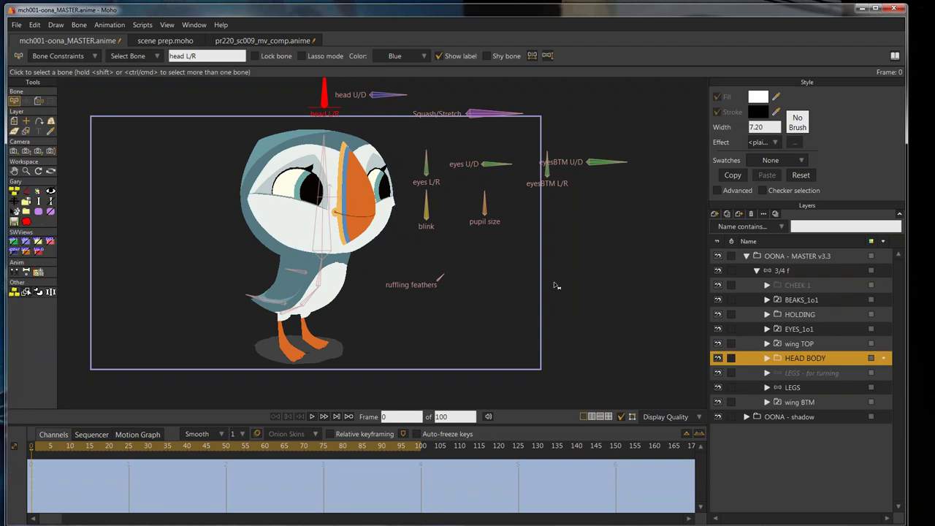
Leave the head L/R action and return the Oona rig to the mainline timeline
{"action": "left_click_drag", "start_coordinate": [366, 235], "coordinate": [428, 257]}
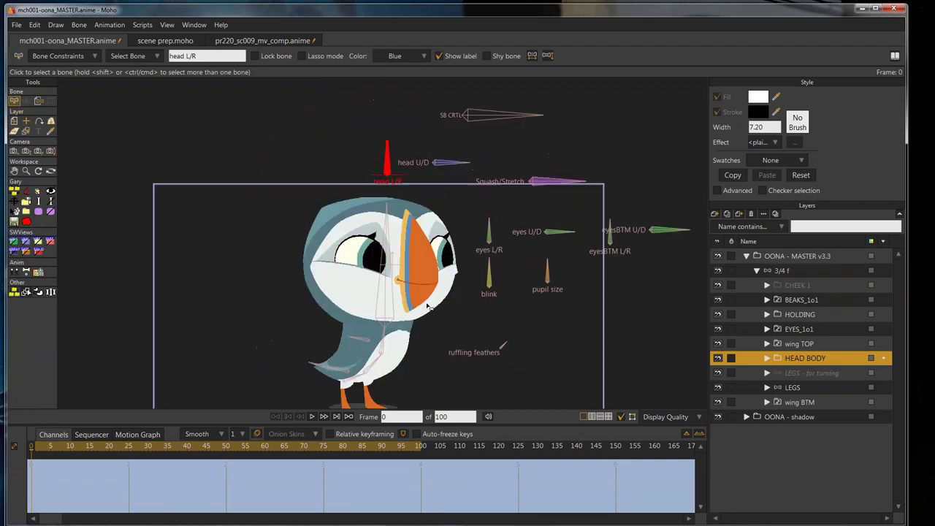
{"action": "scroll", "coordinate": [427, 292], "scroll_direction": "down", "scroll_amount": 3}
{"action": "scroll", "coordinate": [376, 222], "scroll_direction": "up", "scroll_amount": 3}
{"action": "scroll", "coordinate": [376, 223], "scroll_direction": "up", "scroll_amount": 2}
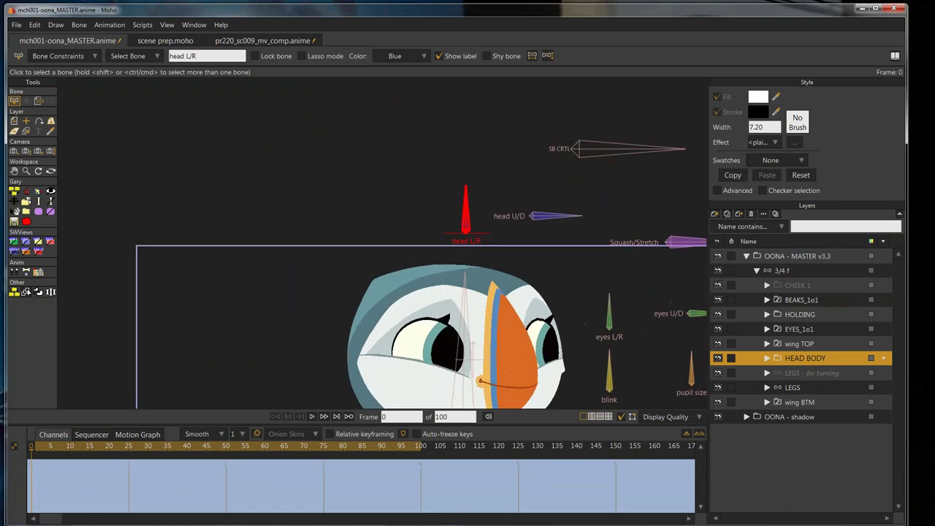
{"action": "left_click", "coordinate": [417, 286]}
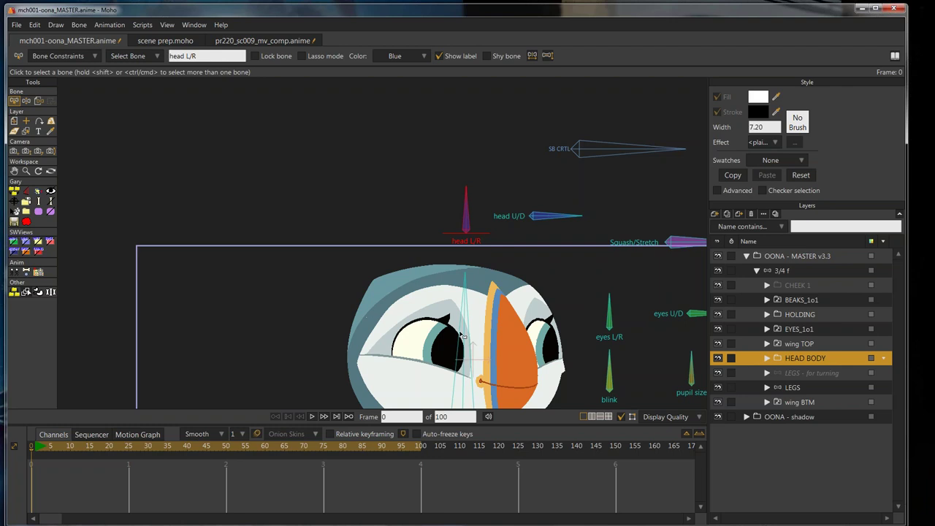
Enable brushes in the display quality details and zoom around Oona's head to view the textured edges
{"action": "left_click_drag", "start_coordinate": [463, 335], "coordinate": [453, 259]}
{"action": "scroll", "coordinate": [454, 259], "scroll_direction": "up", "scroll_amount": 3}
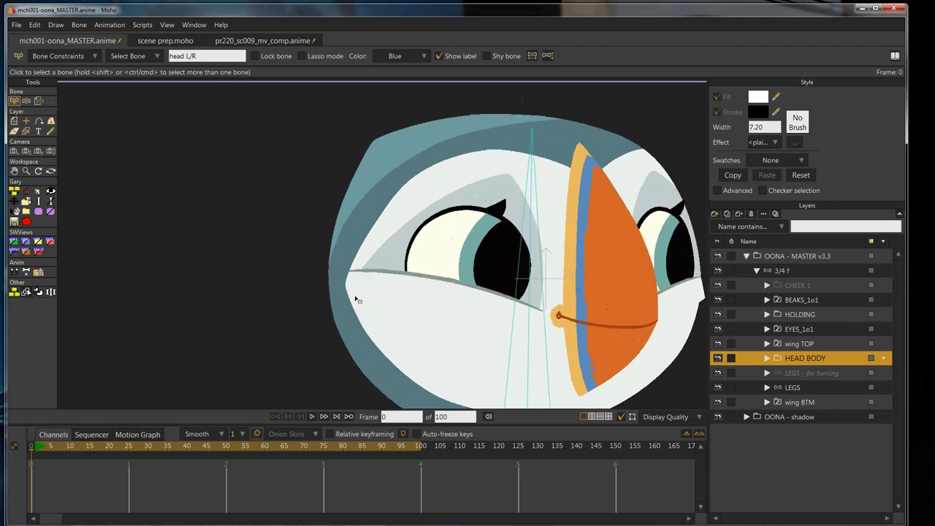
{"action": "left_click", "coordinate": [665, 416]}
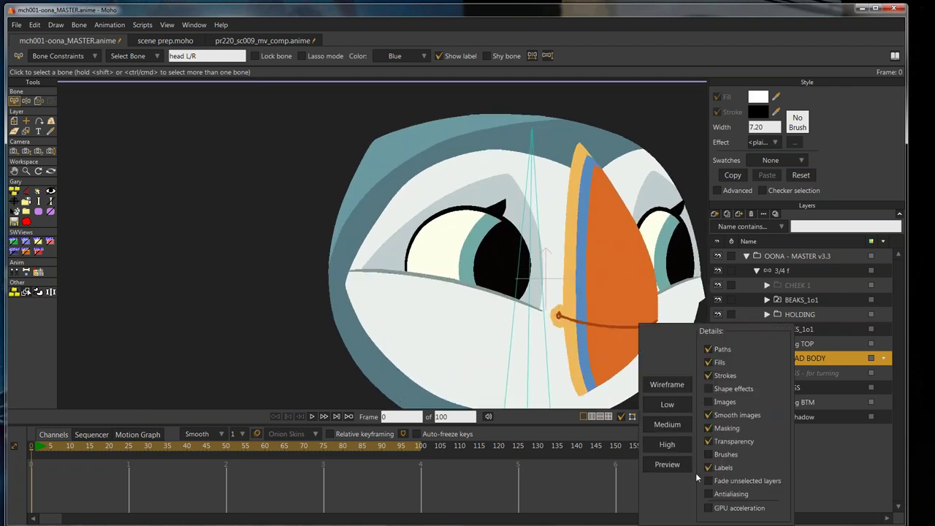
{"action": "left_click", "coordinate": [713, 453]}
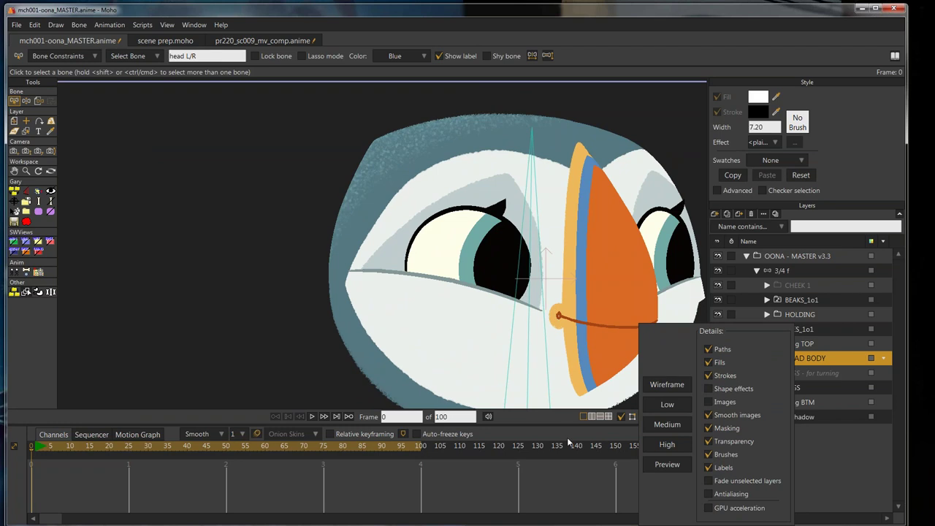
{"action": "scroll", "coordinate": [438, 314], "scroll_direction": "down", "scroll_amount": 3}
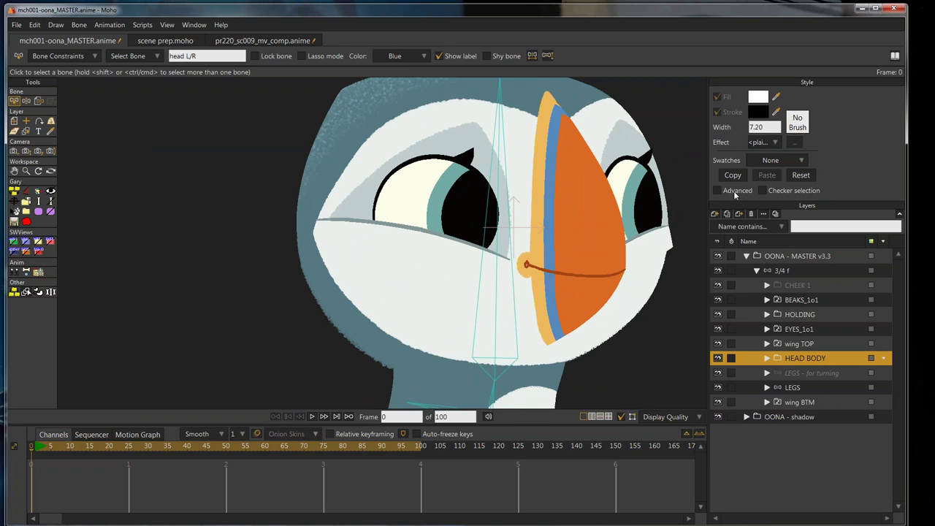
Show the advanced style options and open the OONA - body style
{"action": "left_click", "coordinate": [736, 191]}
{"action": "left_click", "coordinate": [796, 97]}
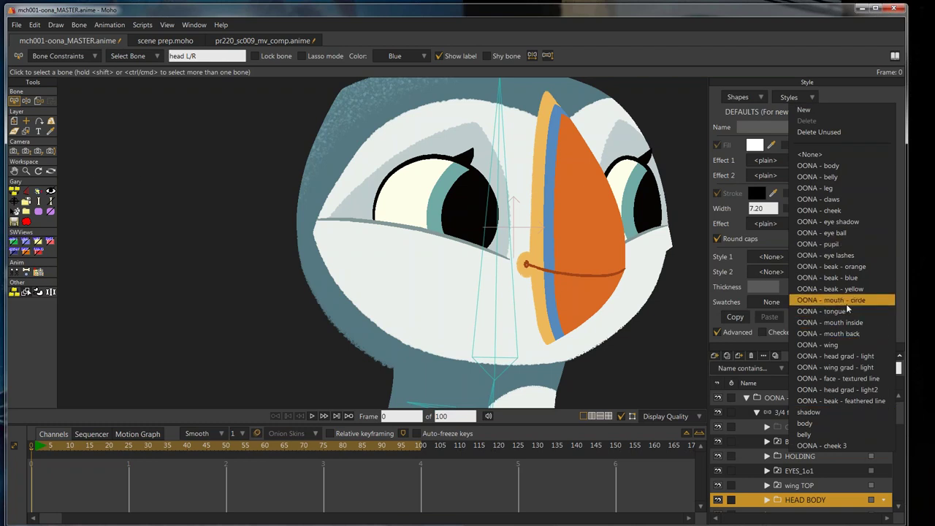
{"action": "left_click", "coordinate": [846, 168]}
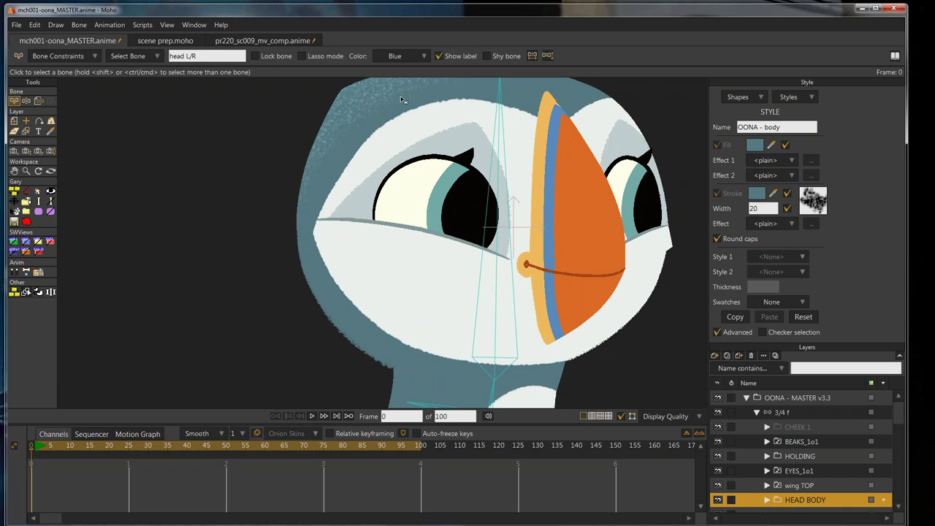
Disable brushes in the display quality details so the rig shows without brush textures
{"action": "scroll", "coordinate": [413, 198], "scroll_direction": "down", "scroll_amount": 3}
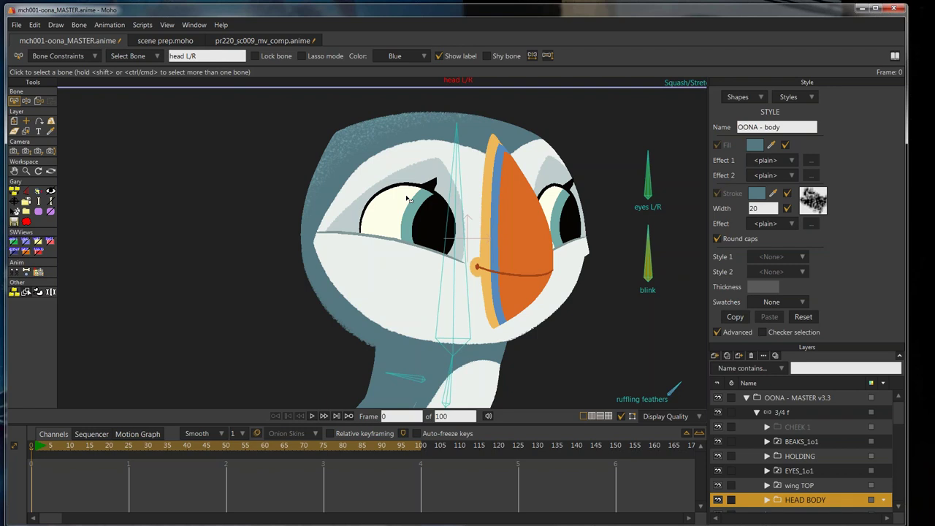
{"action": "left_click", "coordinate": [665, 416]}
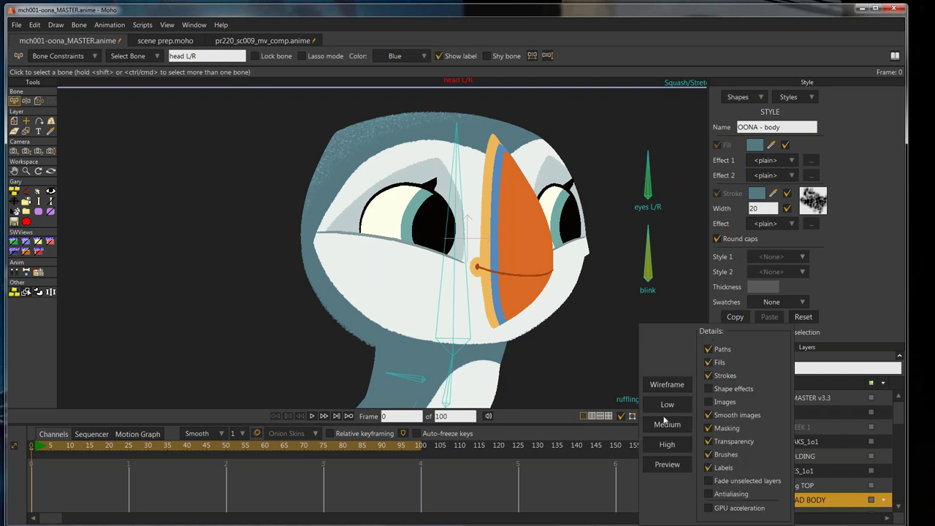
{"action": "left_click", "coordinate": [725, 455]}
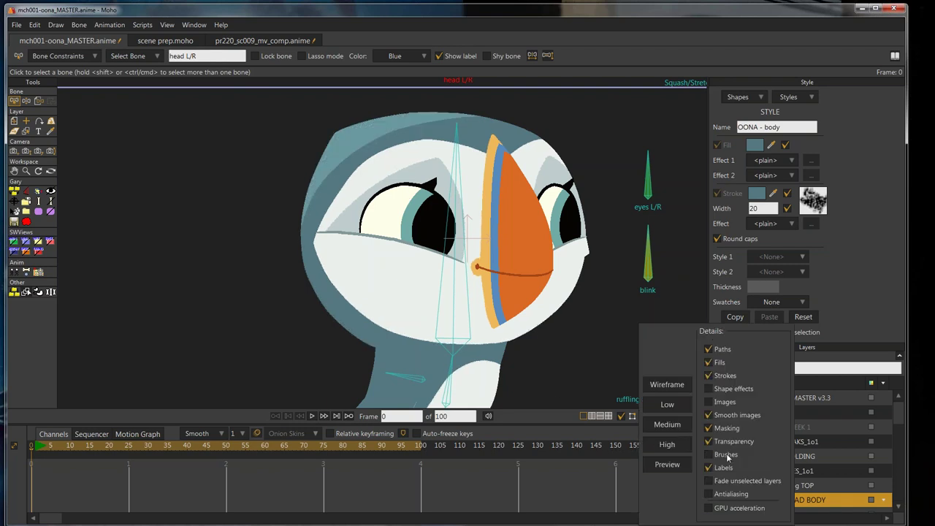
{"action": "left_click", "coordinate": [625, 443]}
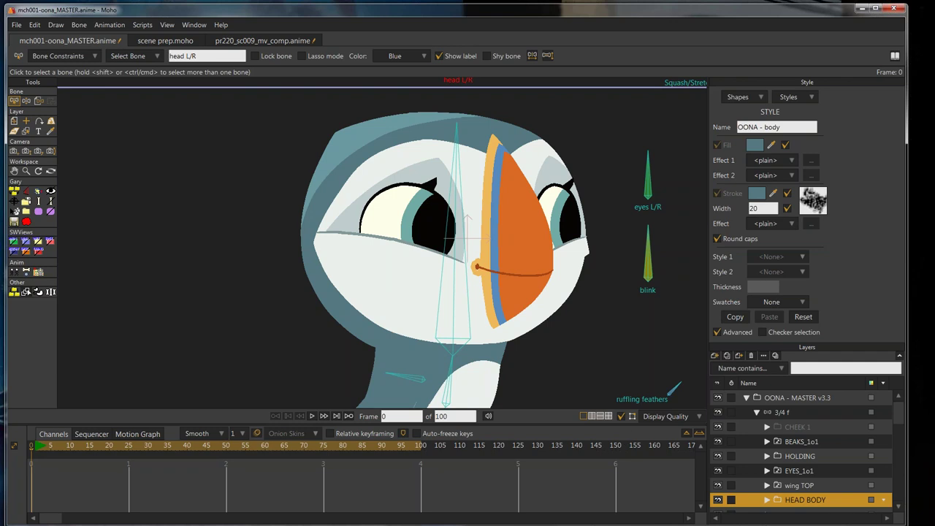
Browse the brush library in the OONA - body style's brush settings, close them, and hide the advanced style options
{"action": "left_click", "coordinate": [813, 200]}
{"action": "mouse_move", "coordinate": [807, 158]}
{"action": "left_mouse_down"}
{"action": "mouse_move", "coordinate": [560, 121]}
{"action": "mouse_move", "coordinate": [371, 110]}
{"action": "left_mouse_up"}
{"action": "left_click_drag", "start_coordinate": [600, 144], "coordinate": [601, 204]}
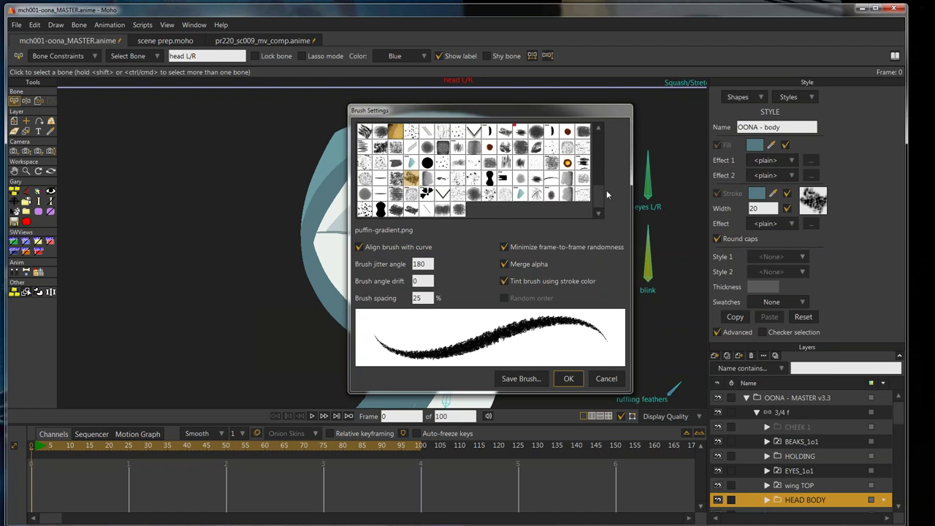
{"action": "left_click_drag", "start_coordinate": [600, 203], "coordinate": [597, 166]}
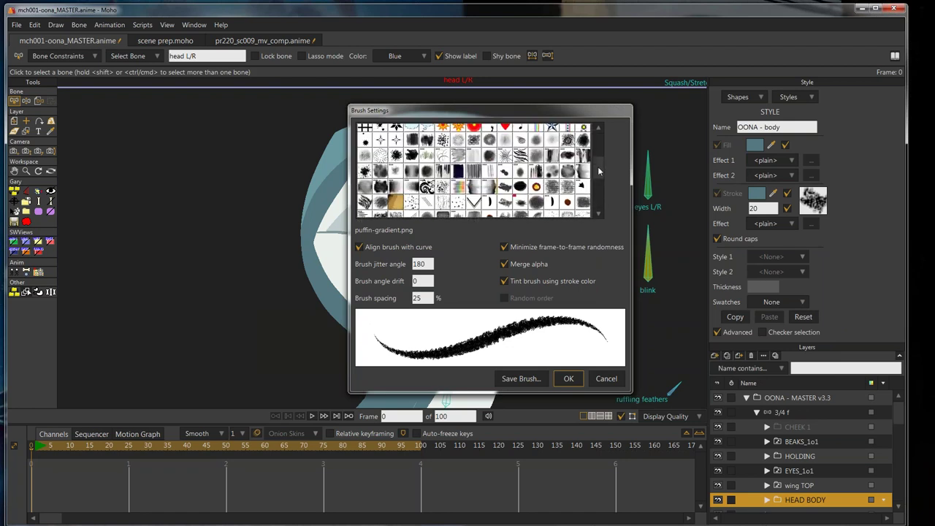
{"action": "left_click", "coordinate": [568, 378]}
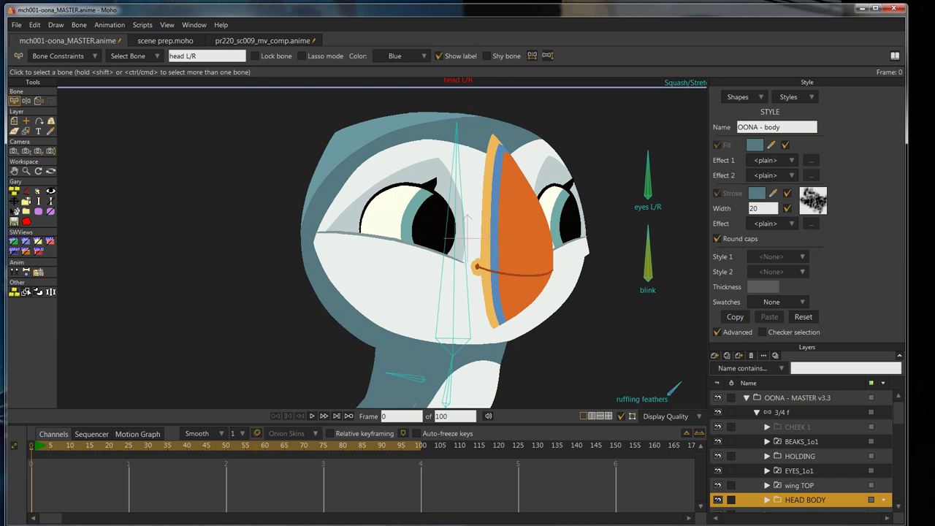
{"action": "left_click", "coordinate": [732, 332]}
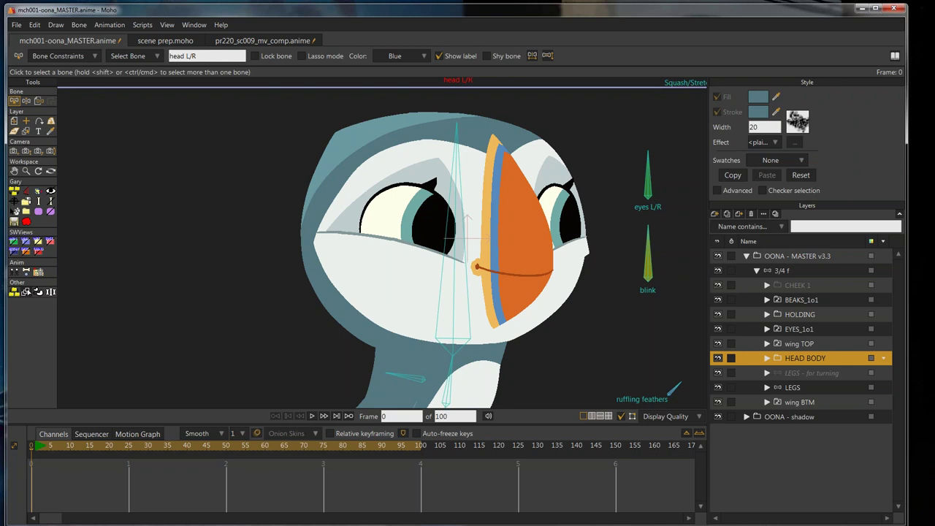
Scrub the timeline to frame 100 and expand HEAD BODY and its eyes mask group down to the EYES_1o1.sslv switch's contents
{"action": "left_click", "coordinate": [122, 447]}
{"action": "left_click_drag", "start_coordinate": [116, 446], "coordinate": [423, 465]}
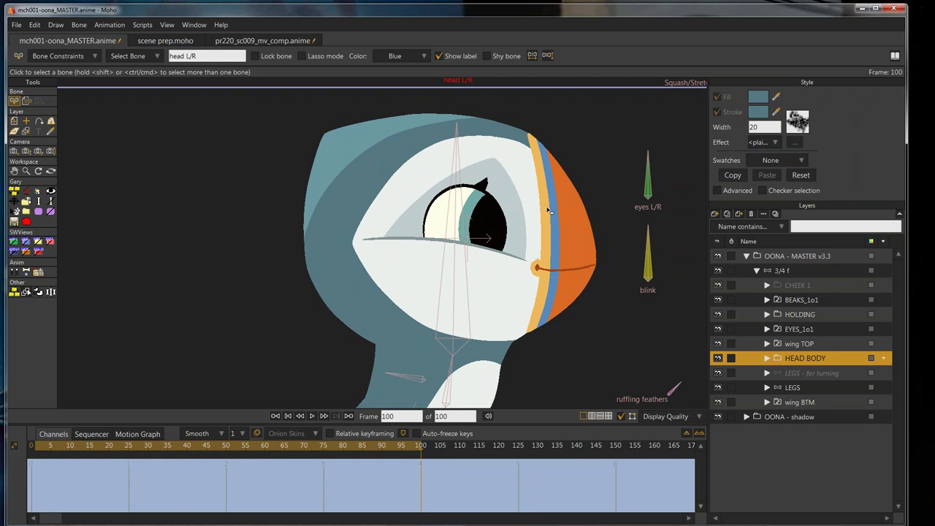
{"action": "left_click", "coordinate": [766, 359]}
{"action": "left_click", "coordinate": [787, 416]}
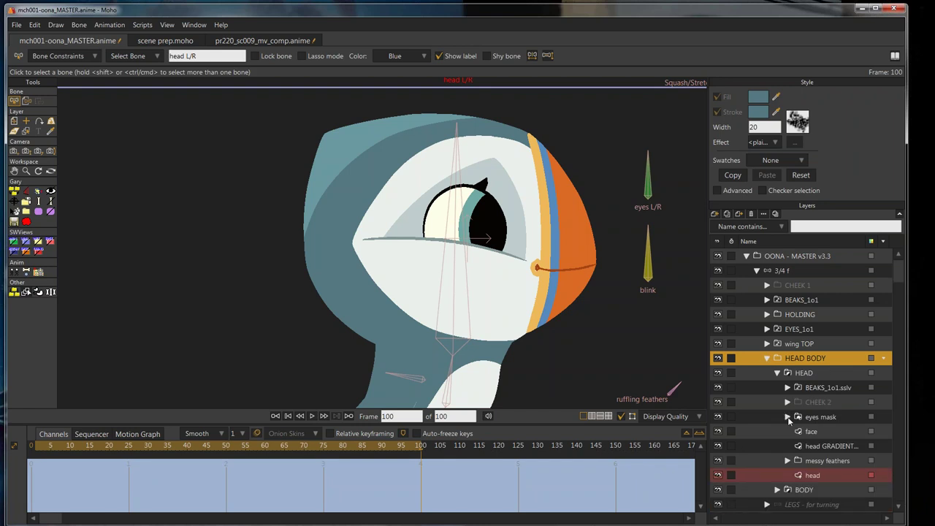
{"action": "scroll", "coordinate": [787, 416], "scroll_direction": "down", "scroll_amount": 3}
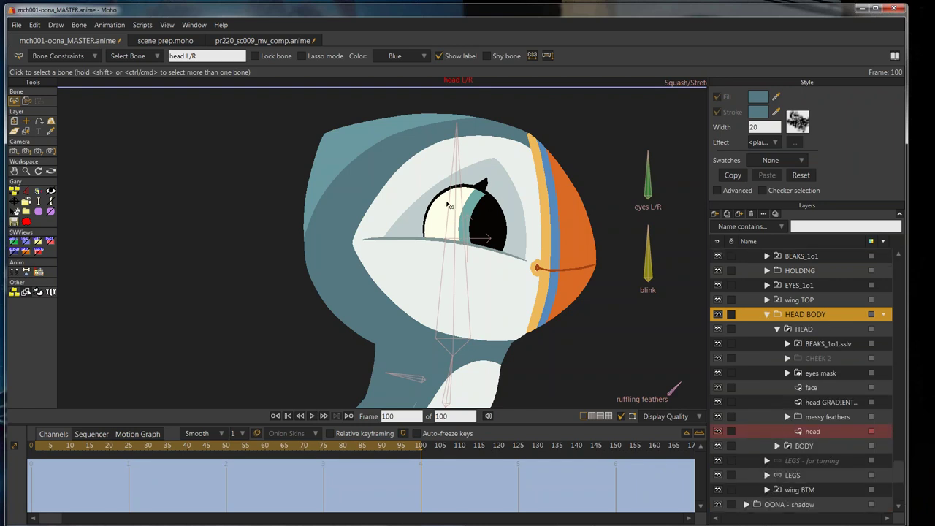
{"action": "left_click", "coordinate": [787, 372]}
{"action": "left_click", "coordinate": [798, 387]}
{"action": "scroll", "coordinate": [825, 350], "scroll_direction": "down", "scroll_amount": 6}
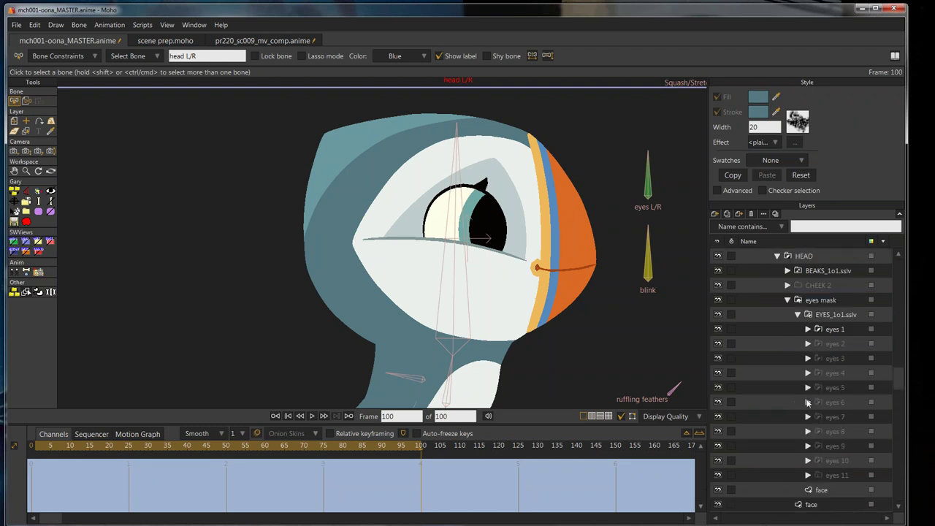
Preview the eyes 3, 4, 5 and 6 variants of the eye switch at frame 100, and return it to eyes 1
{"action": "left_click", "coordinate": [840, 315]}
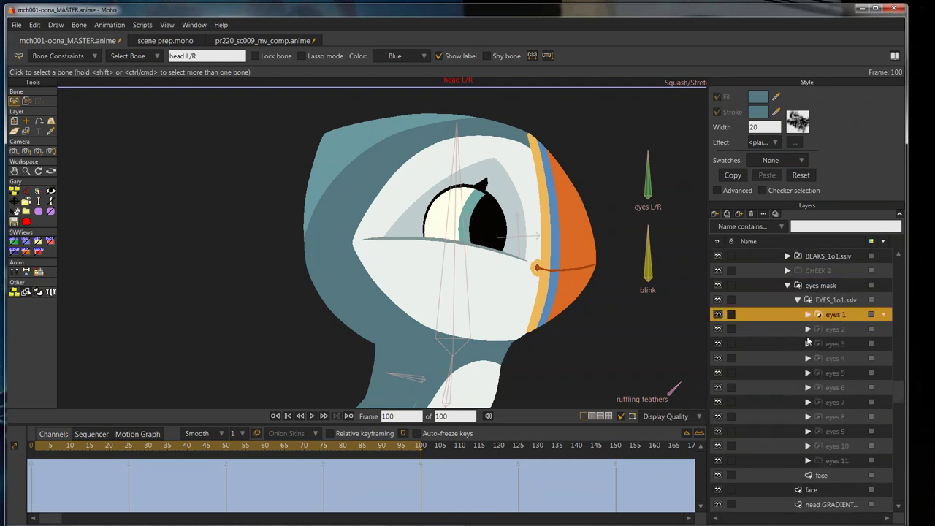
{"action": "left_click", "coordinate": [829, 343]}
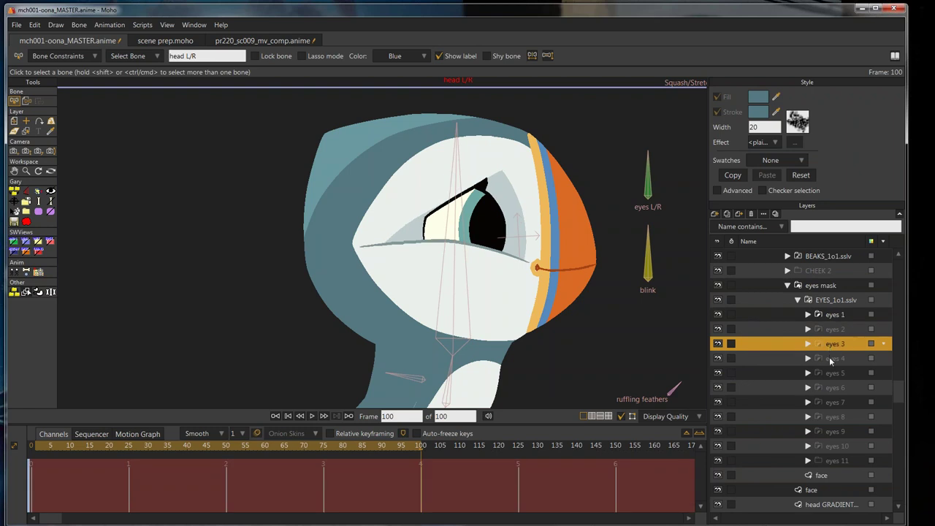
{"action": "left_click", "coordinate": [831, 360]}
{"action": "left_click", "coordinate": [833, 374]}
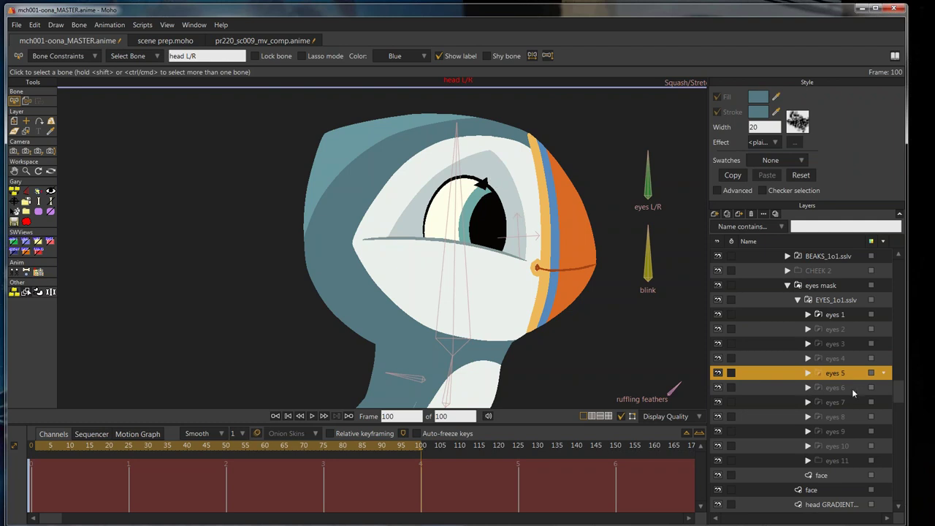
{"action": "left_click", "coordinate": [834, 388]}
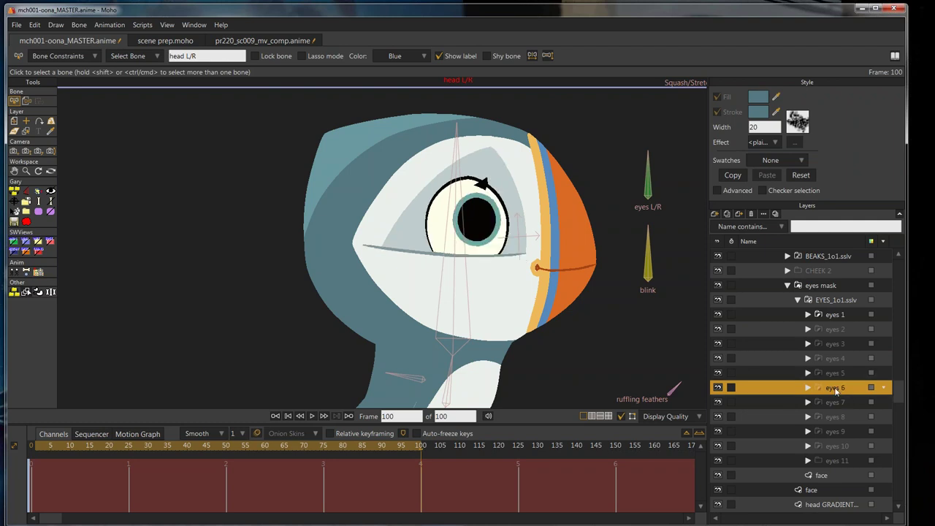
{"action": "left_click", "coordinate": [829, 316]}
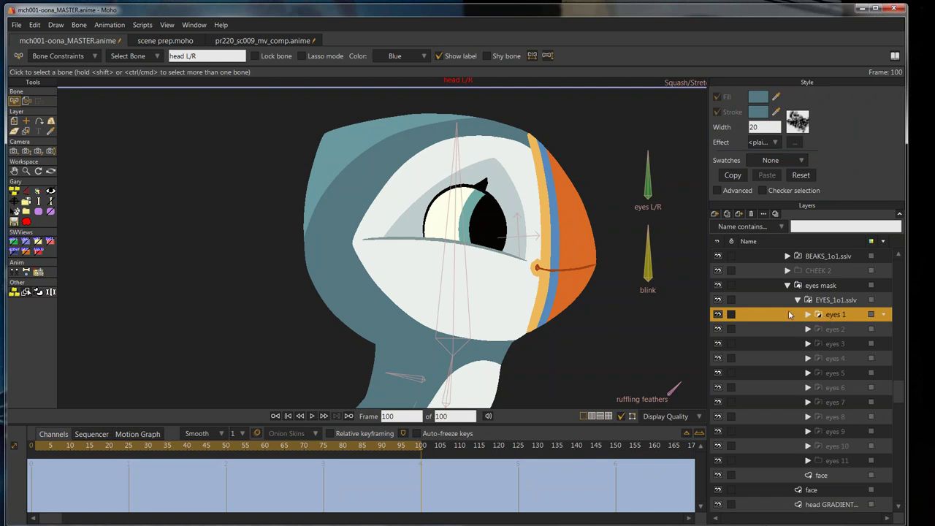
Inspect a red-marked eyeball layer inside both eyes 2 and eyes 3, and switch back to eyes 1
{"action": "left_click", "coordinate": [808, 329]}
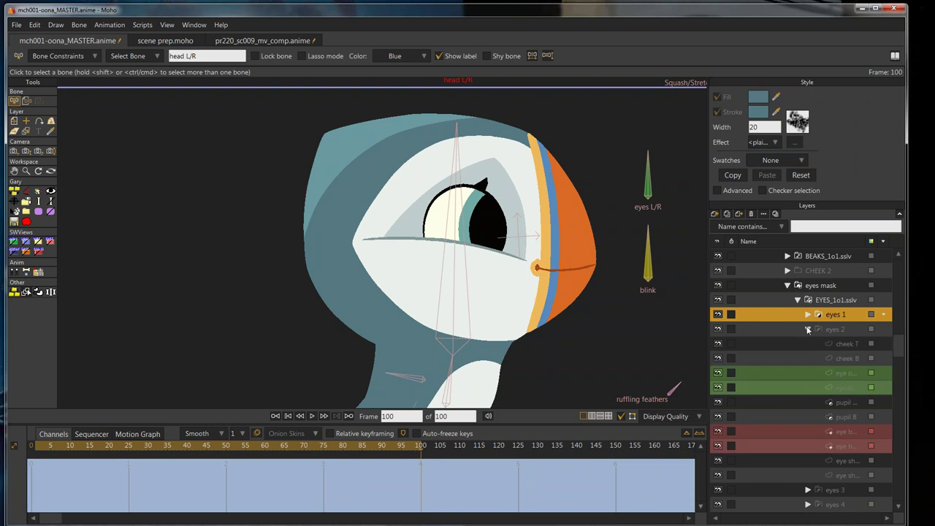
{"action": "left_click", "coordinate": [838, 445]}
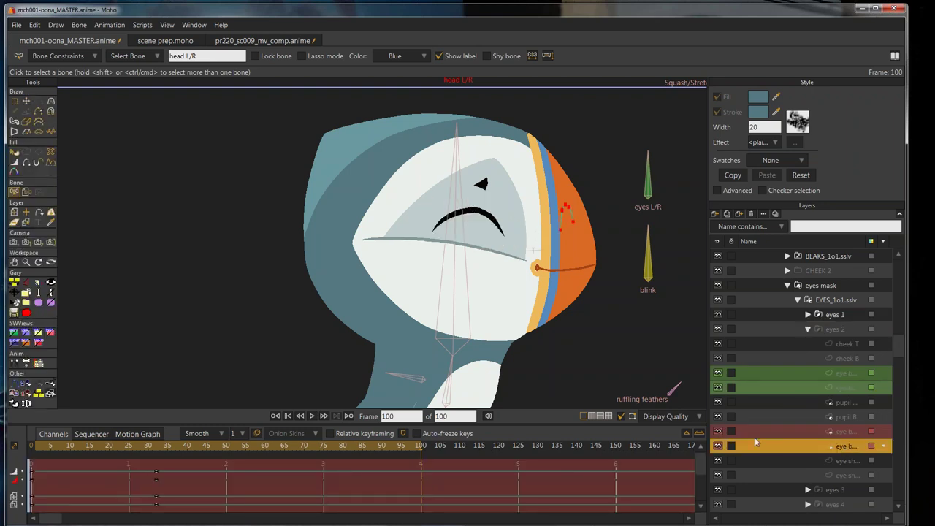
{"action": "left_click", "coordinate": [807, 329]}
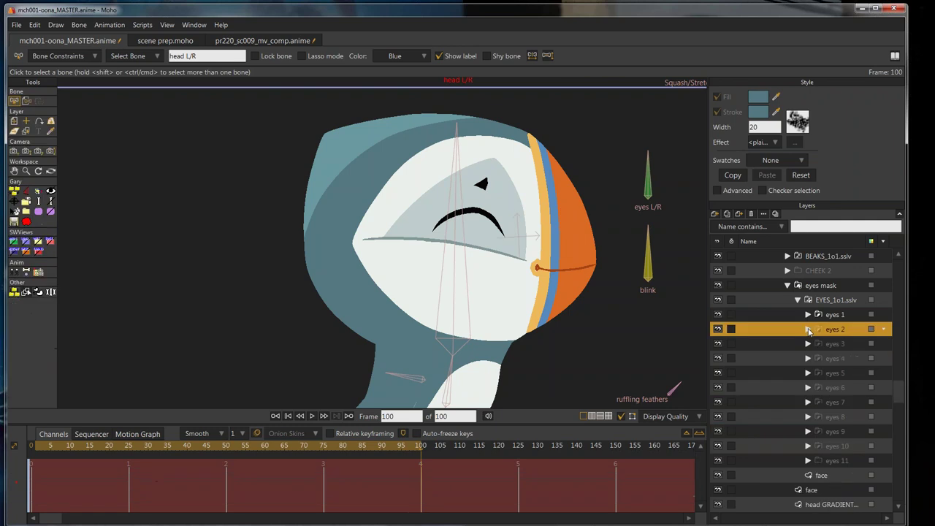
{"action": "left_click", "coordinate": [807, 343]}
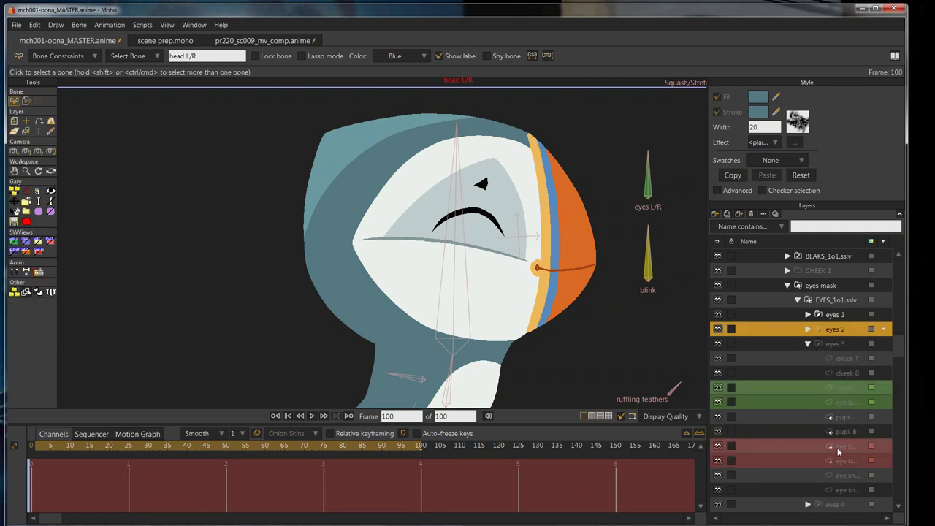
{"action": "left_click", "coordinate": [846, 461]}
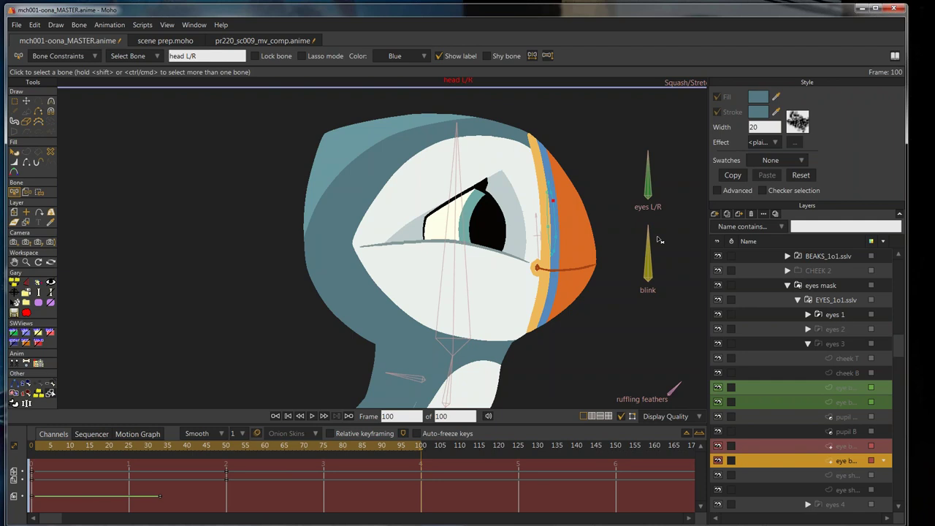
{"action": "left_click", "coordinate": [834, 314]}
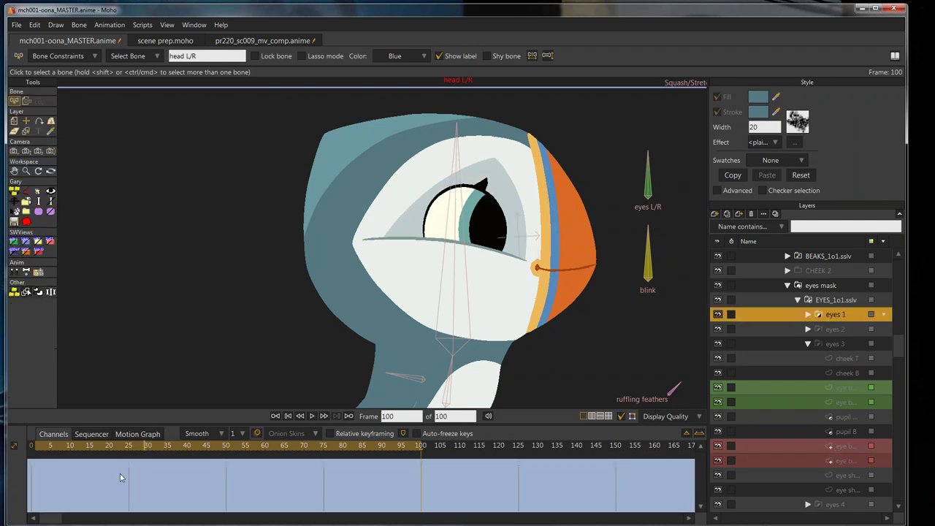
Go to frame 2, collapse eyes 3, switch the eyes to eyes 5, and briefly play back the head turn
{"action": "left_click", "coordinate": [39, 445]}
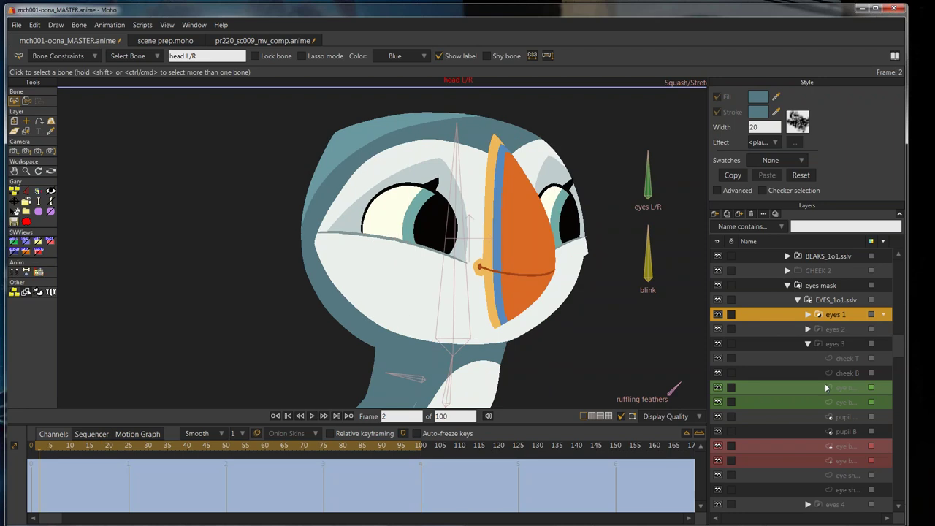
{"action": "left_click", "coordinate": [809, 344]}
{"action": "left_click", "coordinate": [834, 373]}
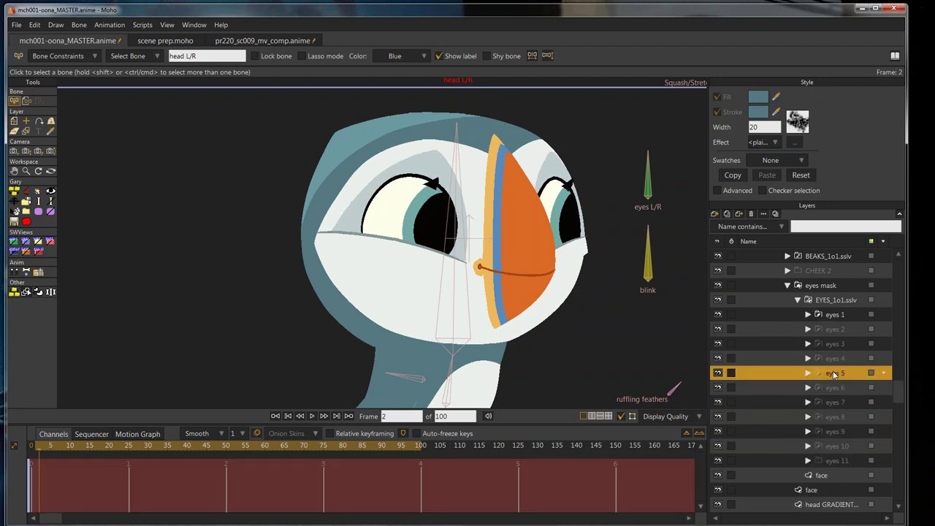
{"action": "key", "text": "space"}
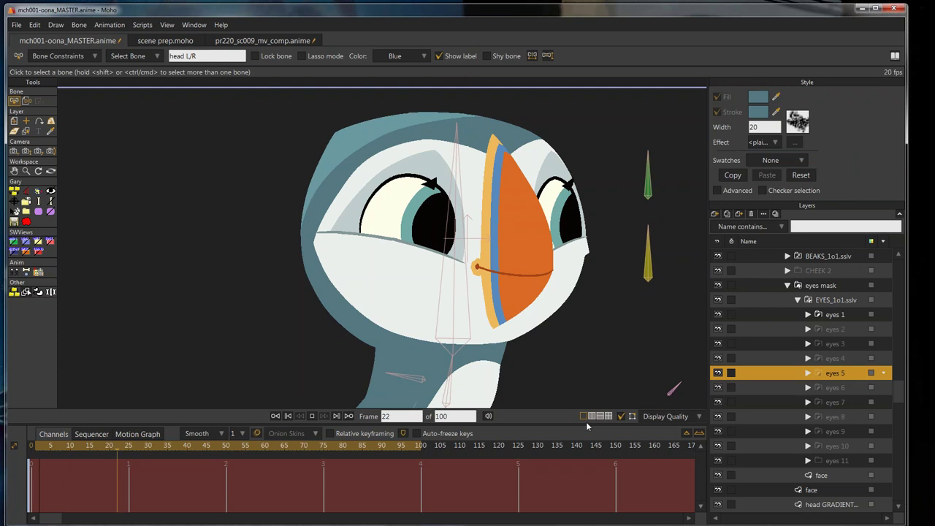
{"action": "key", "text": "space"}
{"action": "scroll", "coordinate": [831, 304], "scroll_direction": "up", "scroll_amount": 3}
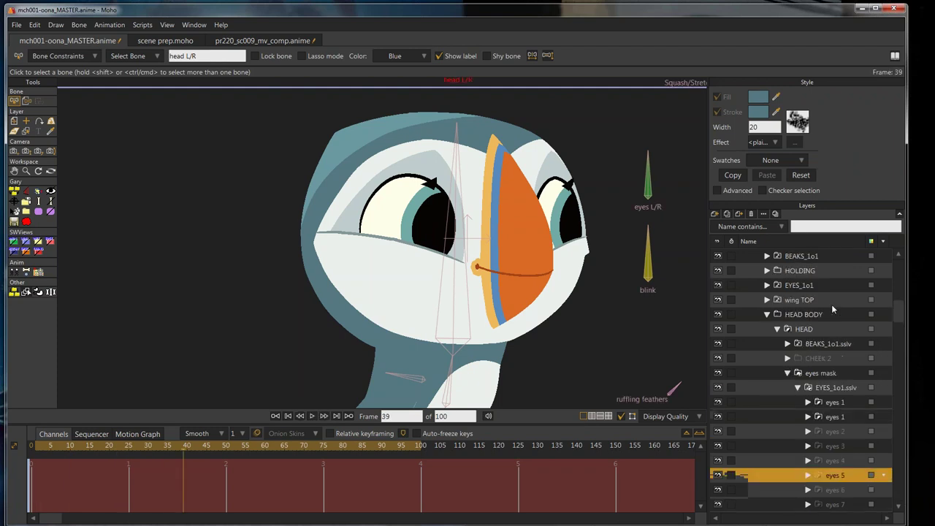
Switch the eyes back to eyes 1 and play the head turn from around frame 8
{"action": "left_click", "coordinate": [834, 432]}
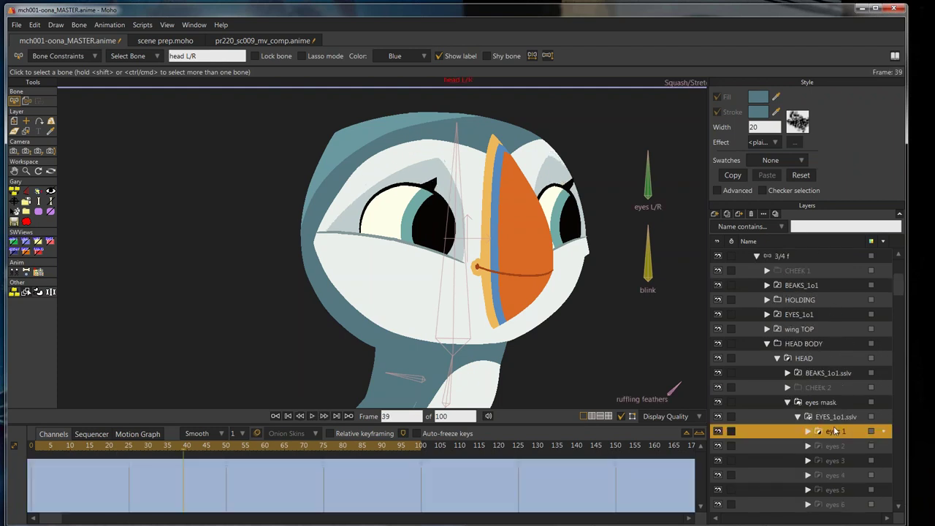
{"action": "left_click", "coordinate": [64, 449]}
{"action": "key", "text": "space"}
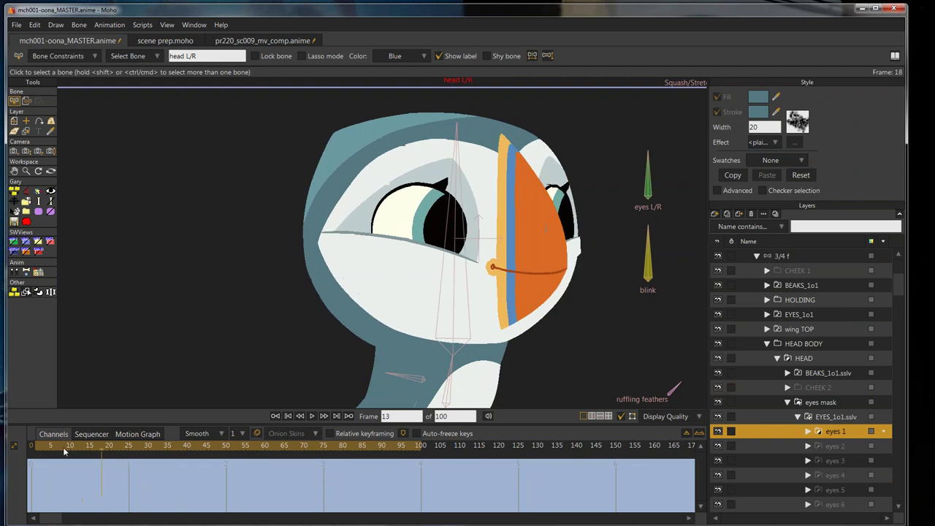
Stop the playback and scrub the head turn from its first frames to frame 59 and back to frame 6
{"action": "key", "text": "space"}
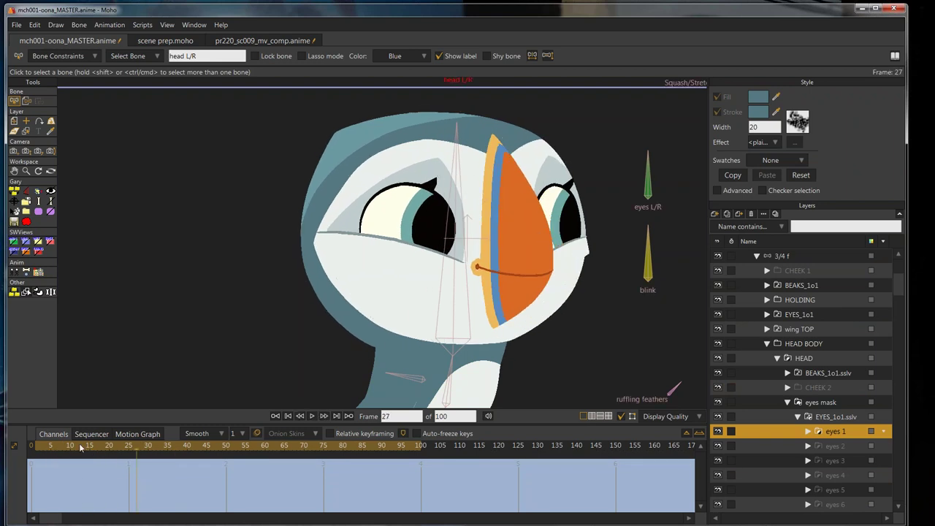
{"action": "left_click_drag", "start_coordinate": [81, 448], "coordinate": [52, 447]}
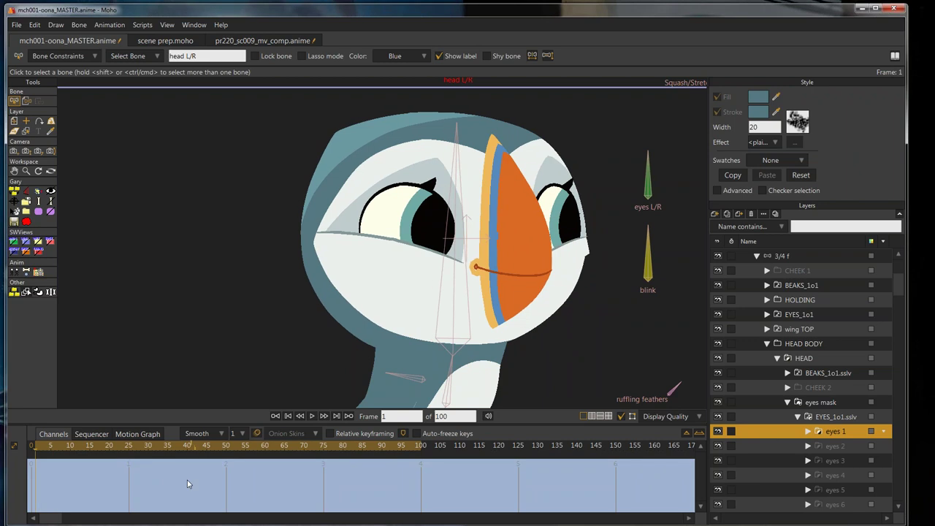
{"action": "left_click", "coordinate": [47, 447]}
{"action": "left_click_drag", "start_coordinate": [61, 446], "coordinate": [260, 451]}
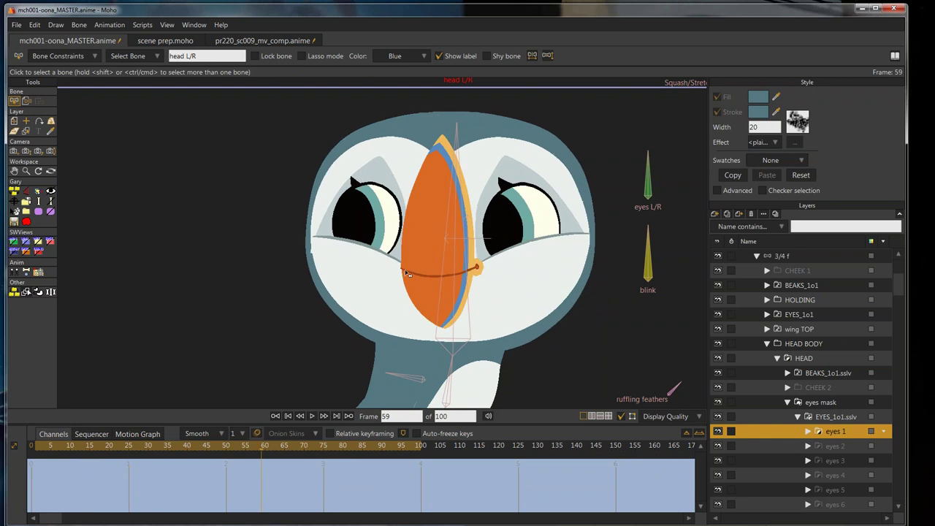
{"action": "left_click_drag", "start_coordinate": [267, 447], "coordinate": [54, 447]}
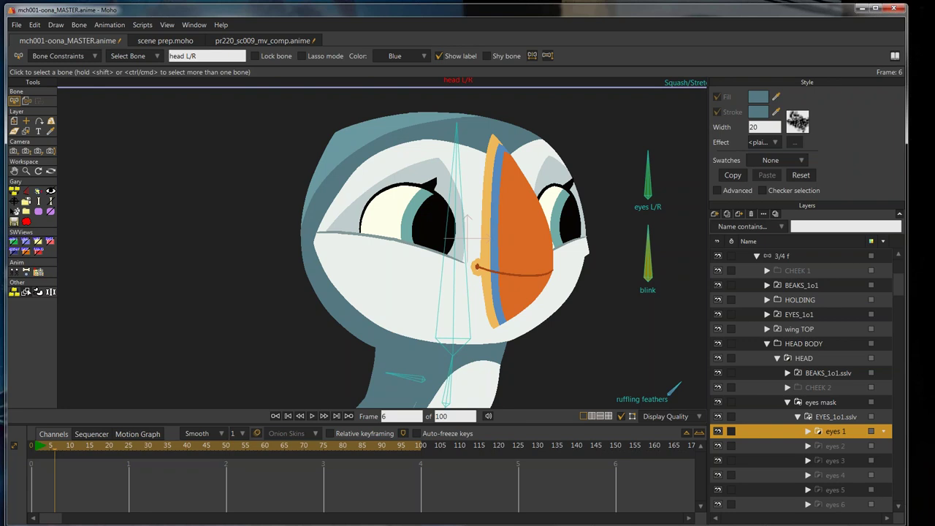
Collapse HEAD BODY, select the 3/4 f bone layer, and scrub its head-turn action from frame 1 to frame 75
{"action": "left_click", "coordinate": [767, 343]}
{"action": "left_click", "coordinate": [781, 270]}
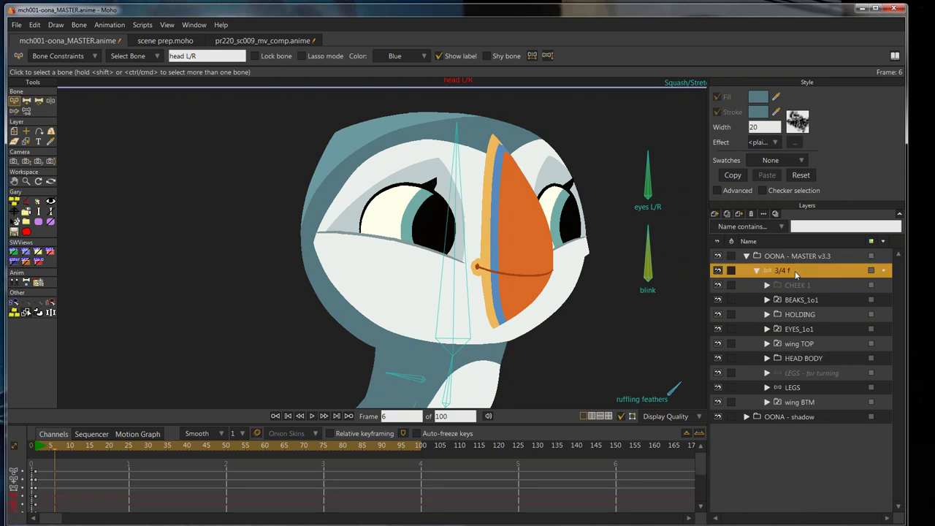
{"action": "left_click", "coordinate": [36, 446]}
{"action": "key", "text": "ctrl+a"}
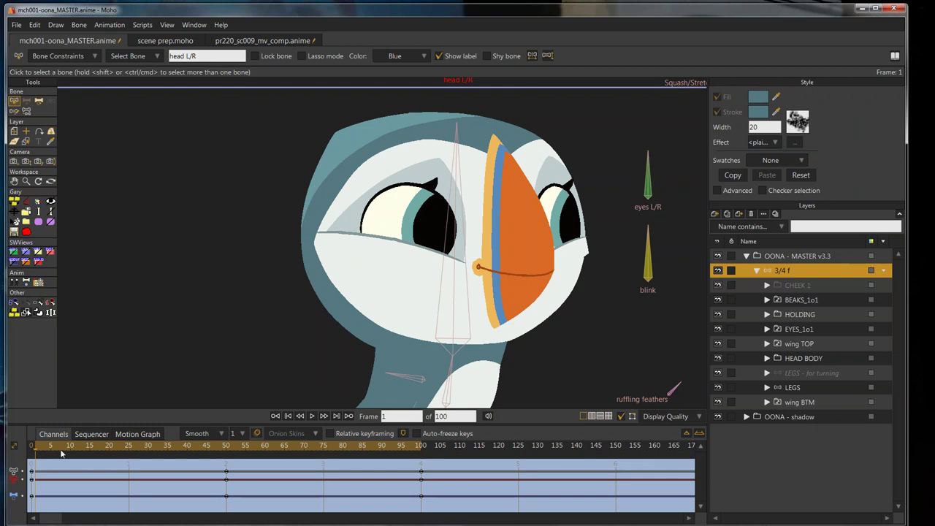
{"action": "left_click_drag", "start_coordinate": [35, 450], "coordinate": [325, 465]}
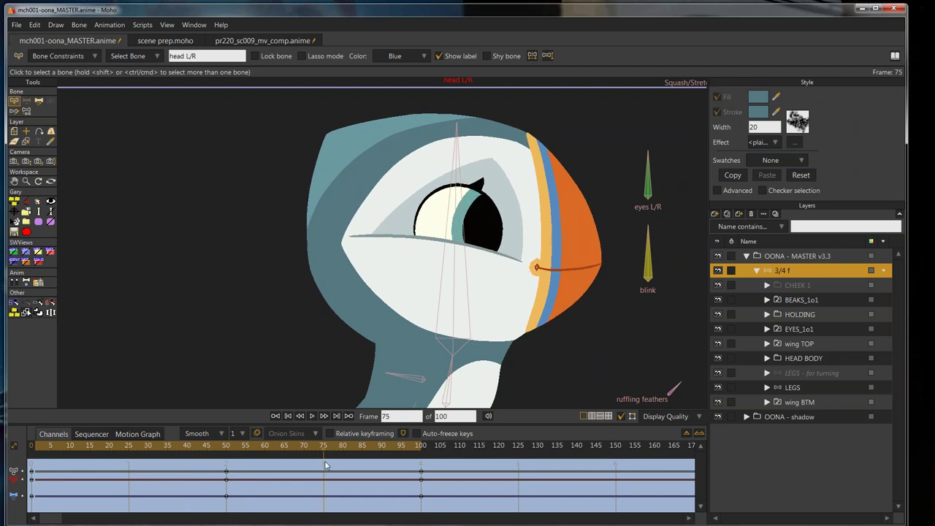
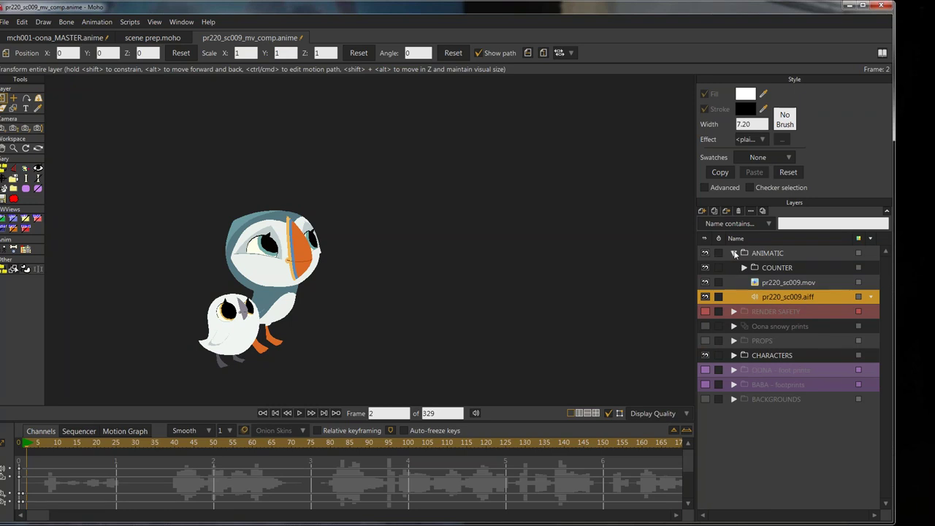
In pr220_sc009_mv_comp, collapse ANIMATIC and expand CHARACTERS, OONA + BABA and OONA 1 down to the contents of 3/4 f
{"action": "left_click", "coordinate": [733, 253]}
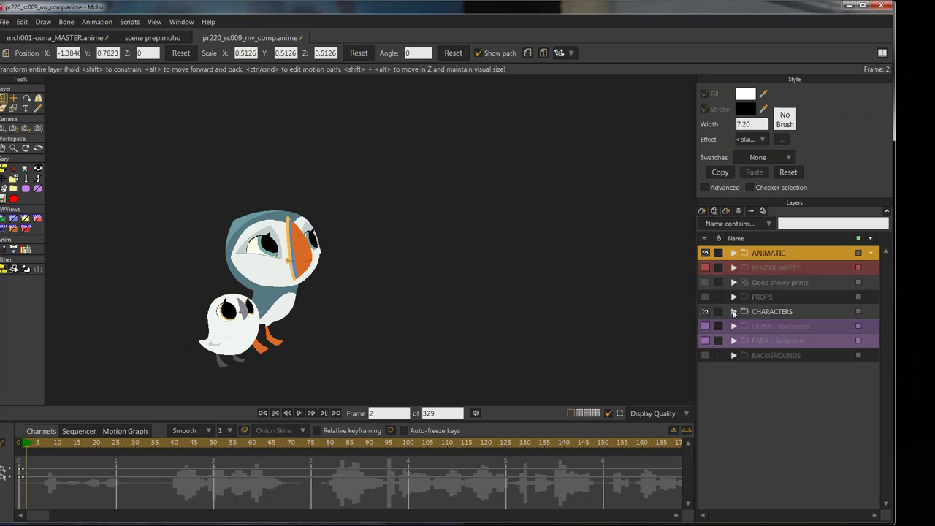
{"action": "left_click", "coordinate": [734, 311]}
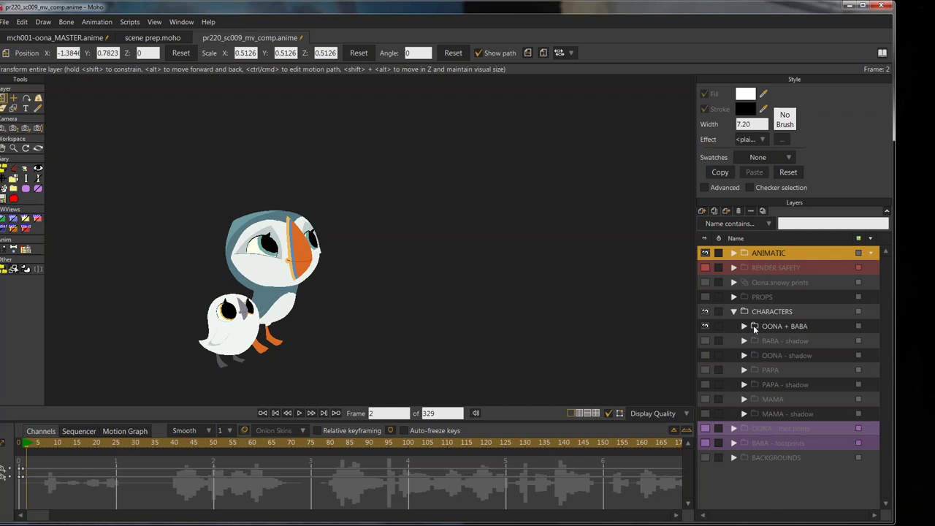
{"action": "left_click", "coordinate": [744, 326]}
{"action": "left_click", "coordinate": [755, 341]}
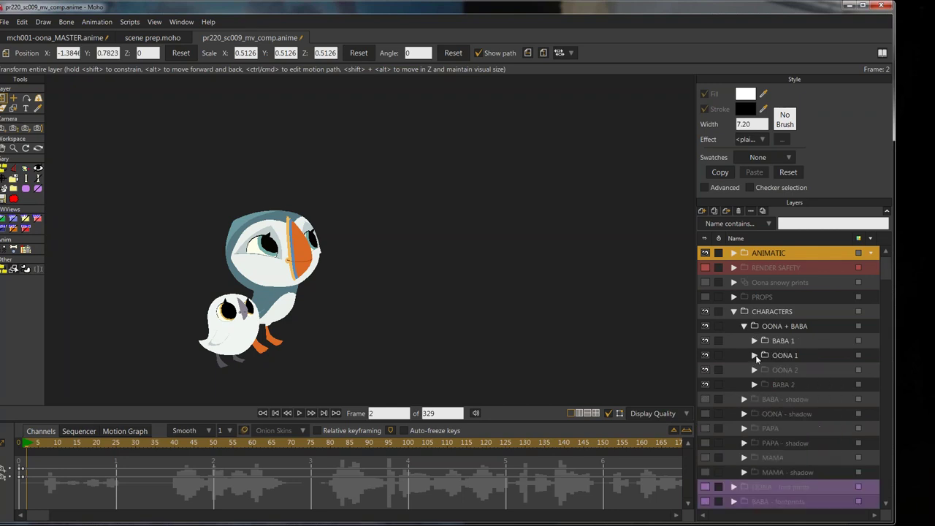
{"action": "left_click", "coordinate": [754, 355]}
{"action": "left_click", "coordinate": [765, 369]}
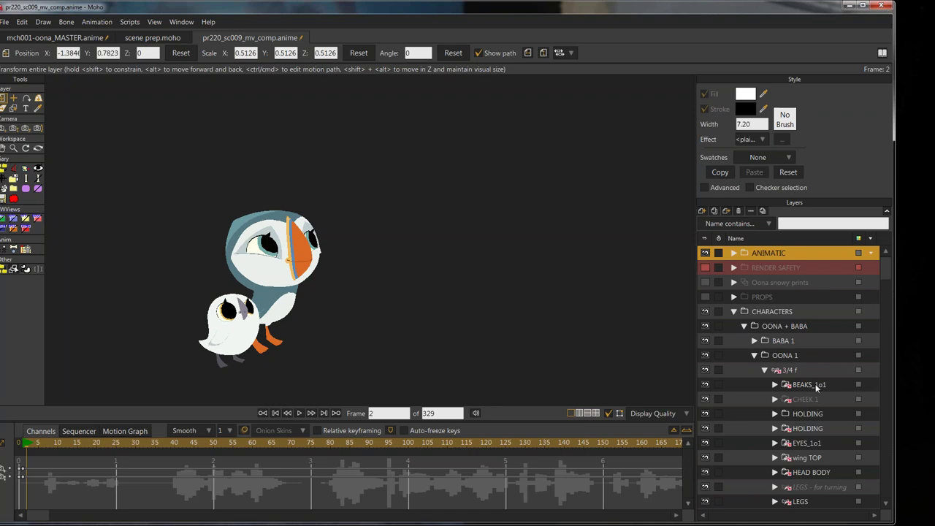
Select Oona's BEAKS_1o1 switch layer, scrub from frame 2 to frame 14, and briefly play back the mouth animation
{"action": "left_click", "coordinate": [816, 385]}
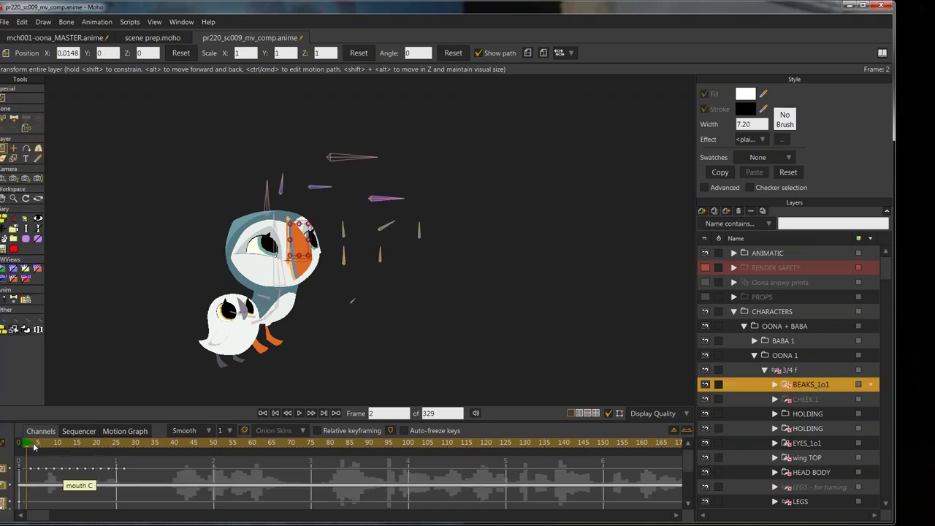
{"action": "left_click_drag", "start_coordinate": [34, 446], "coordinate": [84, 459]}
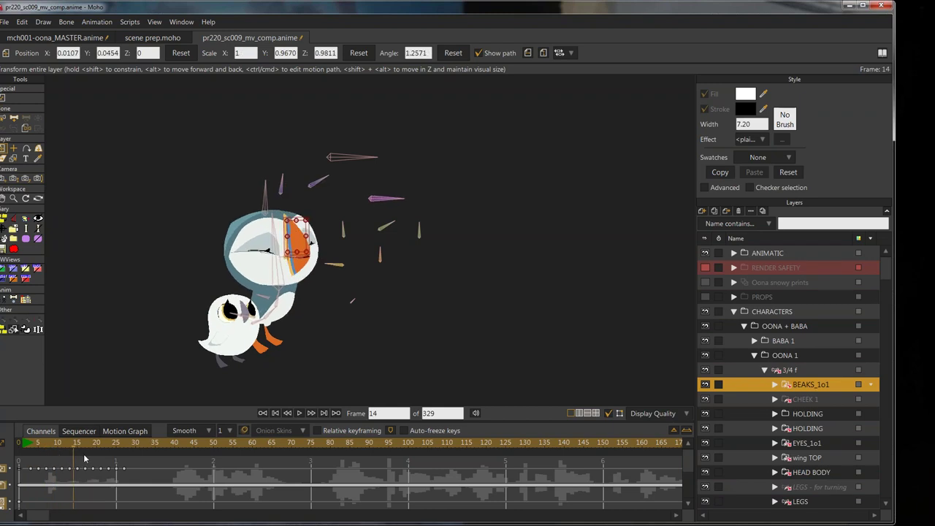
{"action": "key", "text": "space"}
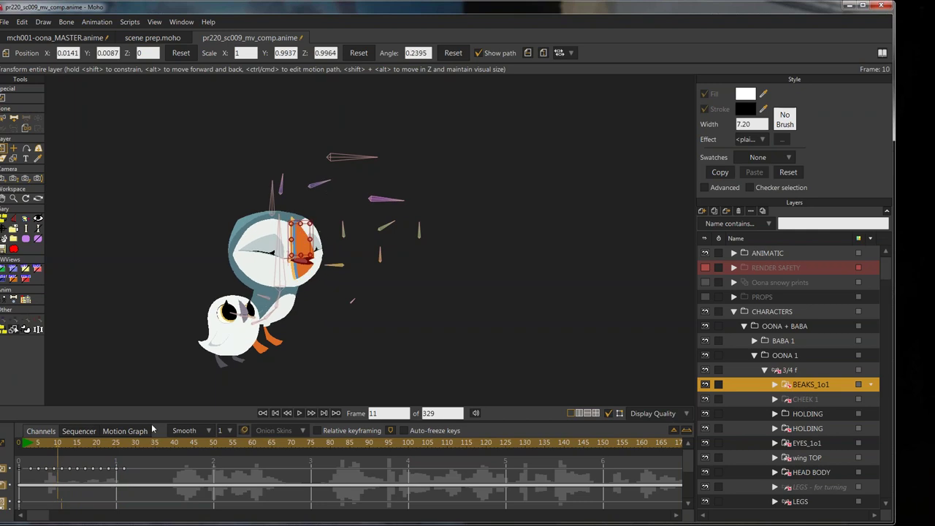
Expand BEAKS_1o1 and inspect the timeline of the mouth A, C, D, E and G layers
{"action": "scroll", "coordinate": [774, 350], "scroll_direction": "down", "scroll_amount": 3}
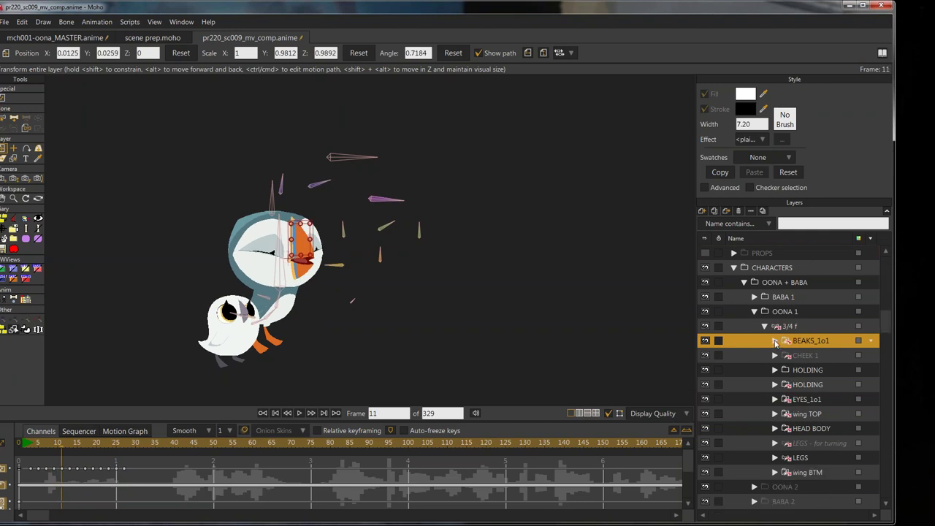
{"action": "left_click", "coordinate": [775, 341]}
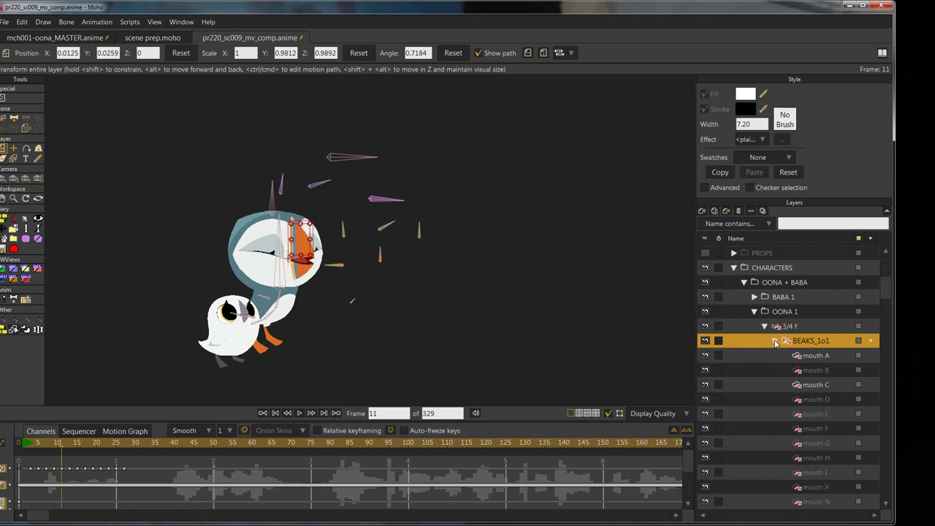
{"action": "left_click", "coordinate": [818, 358]}
{"action": "left_click", "coordinate": [819, 385]}
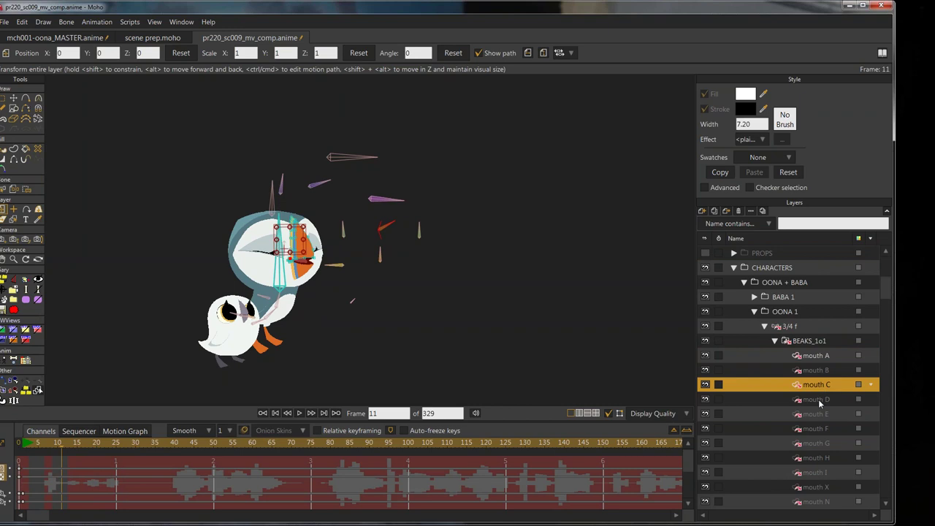
{"action": "left_click", "coordinate": [819, 400]}
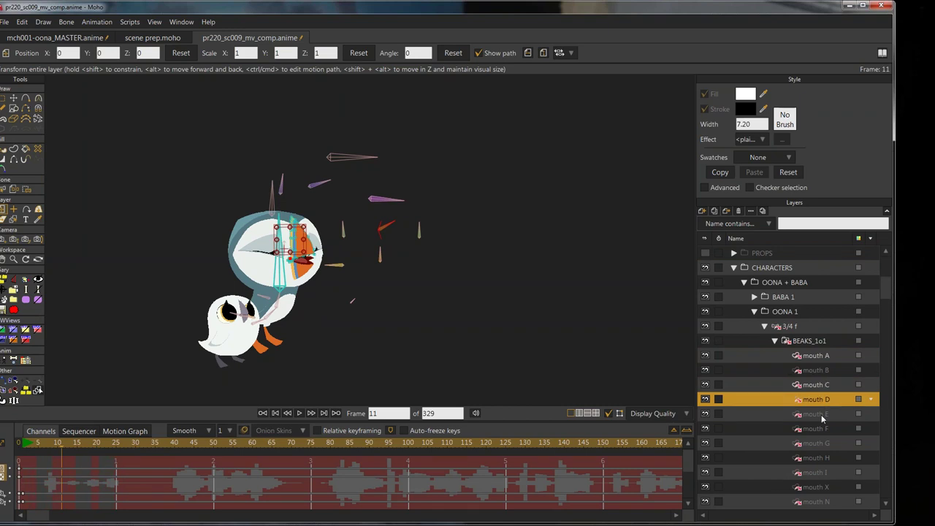
{"action": "left_click", "coordinate": [821, 414]}
{"action": "left_click", "coordinate": [832, 355]}
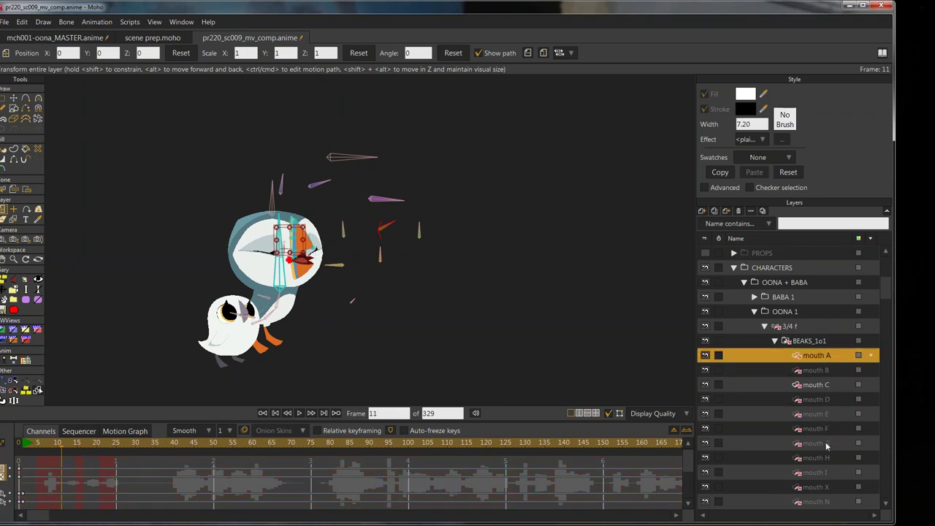
{"action": "left_click", "coordinate": [825, 443]}
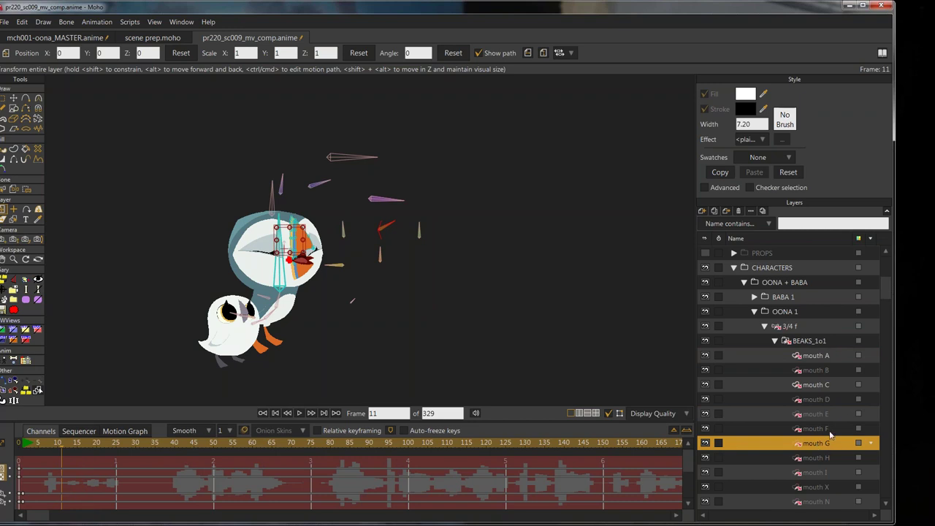
Inspect the mouth H, X and N layers and the sad mouth variants further down the beak switch
{"action": "left_click", "coordinate": [818, 460]}
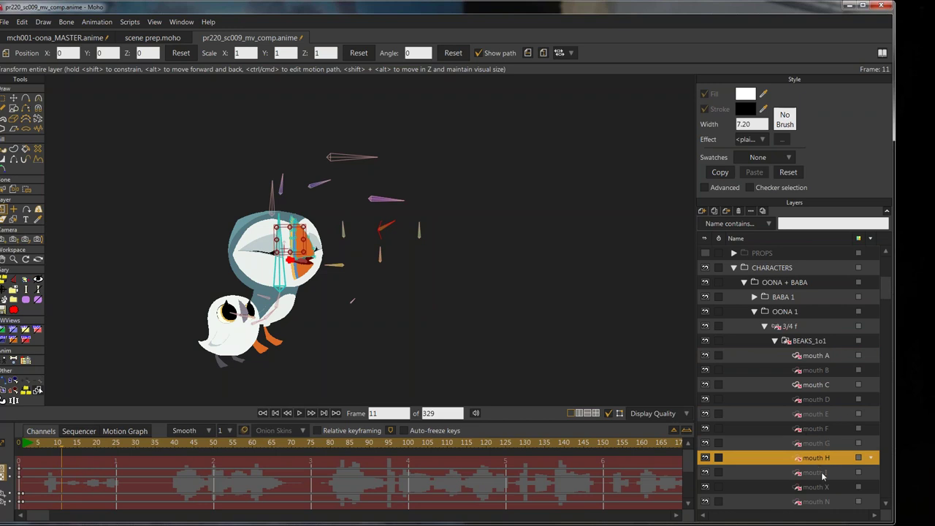
{"action": "left_click", "coordinate": [826, 487]}
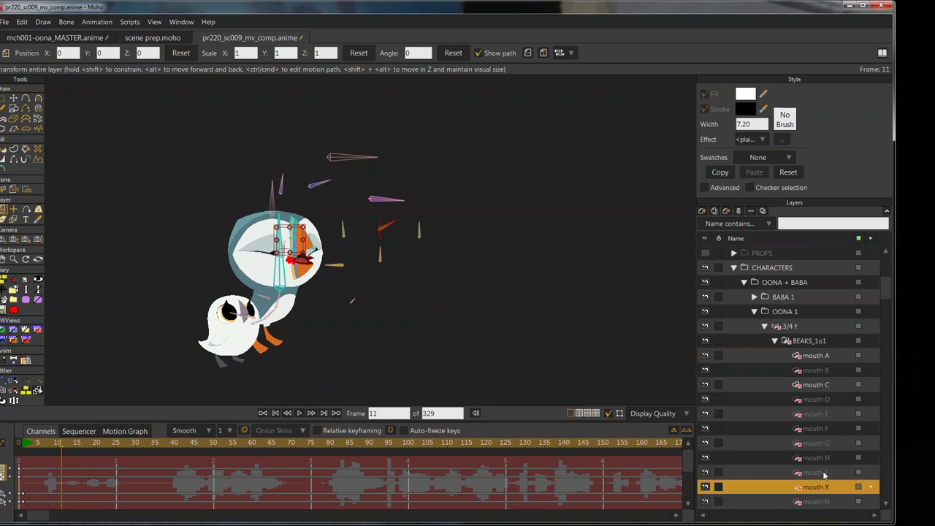
{"action": "scroll", "coordinate": [825, 482], "scroll_direction": "down", "scroll_amount": 2}
{"action": "left_click", "coordinate": [824, 471]}
{"action": "left_click", "coordinate": [825, 486]}
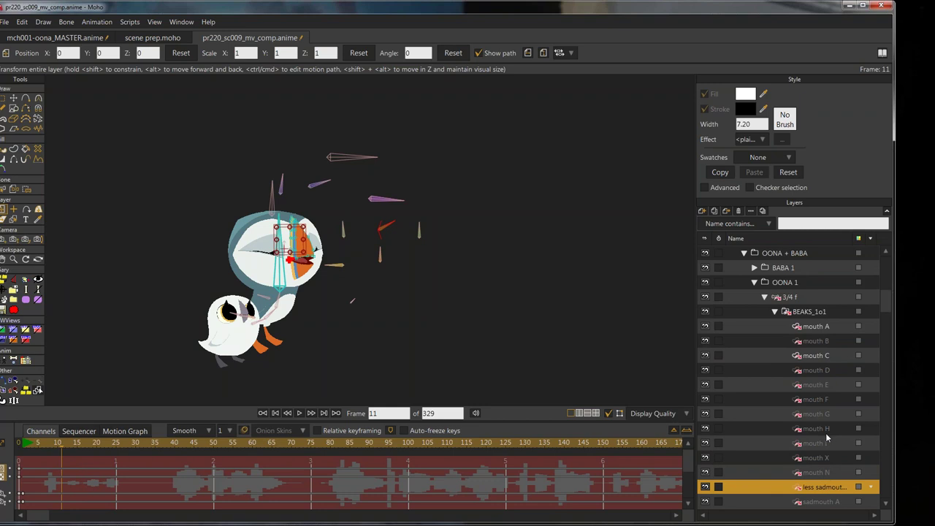
{"action": "scroll", "coordinate": [827, 482], "scroll_direction": "down", "scroll_amount": 2}
{"action": "left_click", "coordinate": [827, 473]}
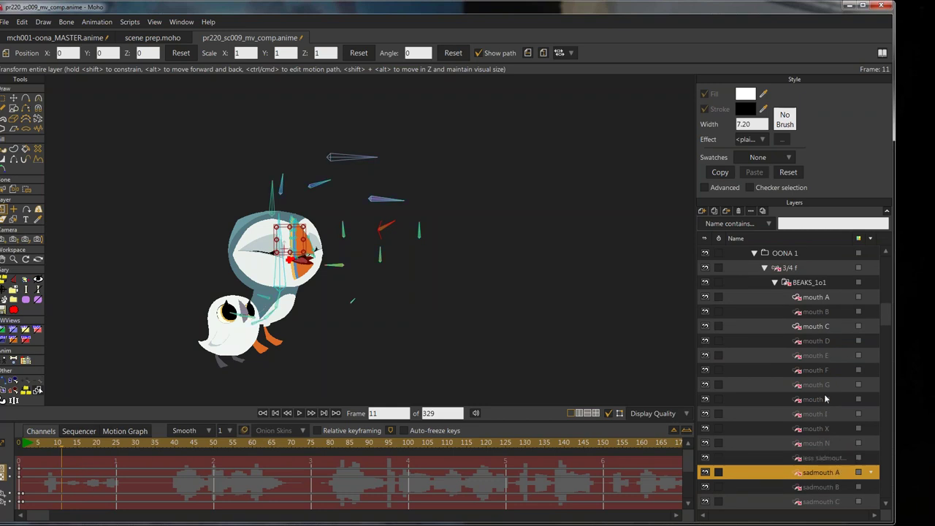
{"action": "scroll", "coordinate": [827, 473], "scroll_direction": "down", "scroll_amount": 2}
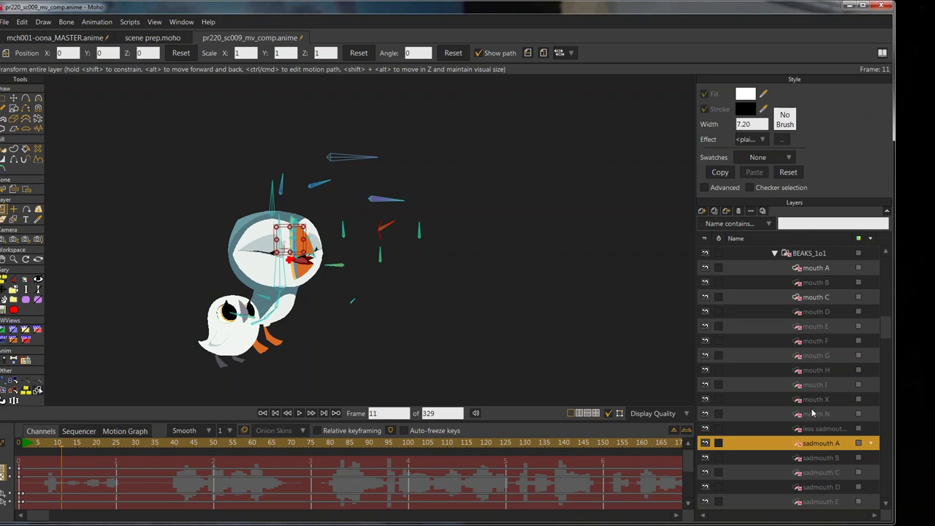
{"action": "scroll", "coordinate": [818, 340], "scroll_direction": "up", "scroll_amount": 3}
{"action": "scroll", "coordinate": [818, 326], "scroll_direction": "up", "scroll_amount": 1}
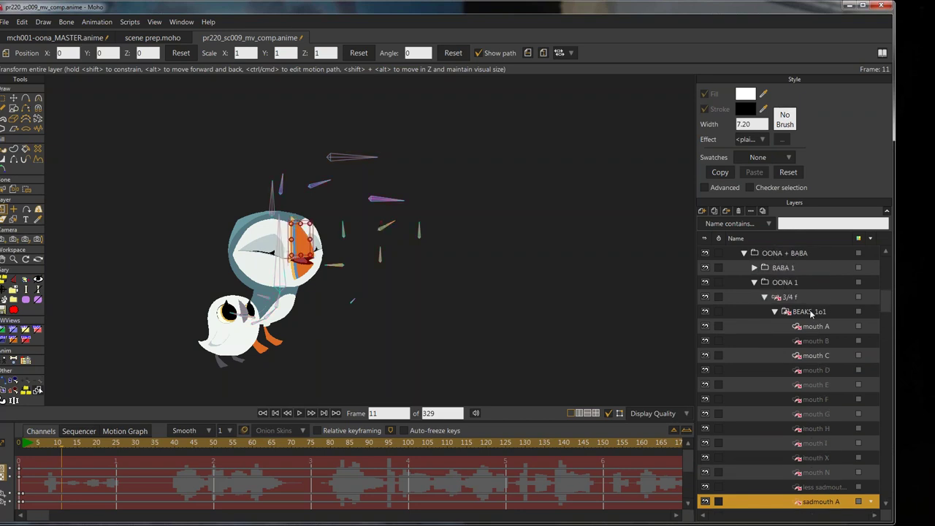
Collapse BEAKS_1o1 and select the 3/4 f bone layer of OONA 1
{"action": "left_click", "coordinate": [774, 312]}
{"action": "left_click", "coordinate": [774, 312]}
{"action": "left_click", "coordinate": [790, 298]}
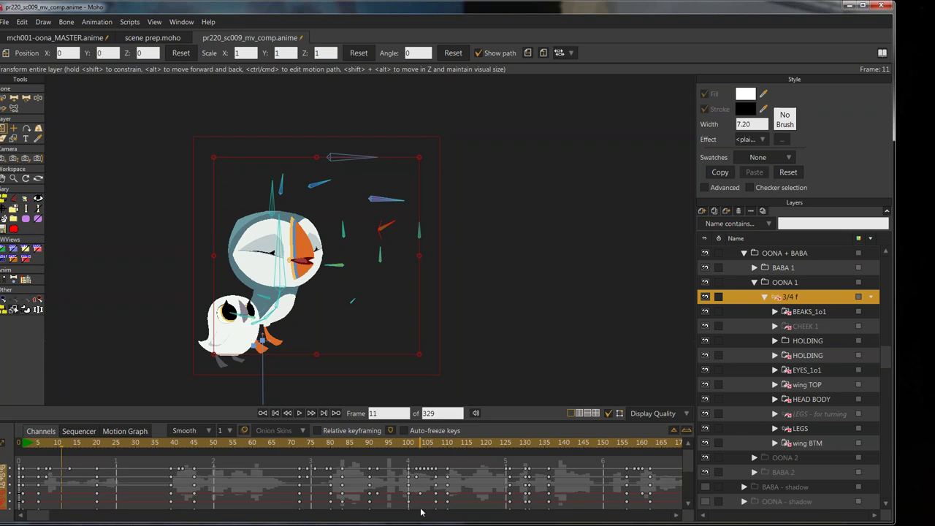
Check the scene's dimensions and frame rate in Project Settings, and close the dialog without changes
{"action": "left_click", "coordinate": [4, 21]}
{"action": "left_click", "coordinate": [164, 259]}
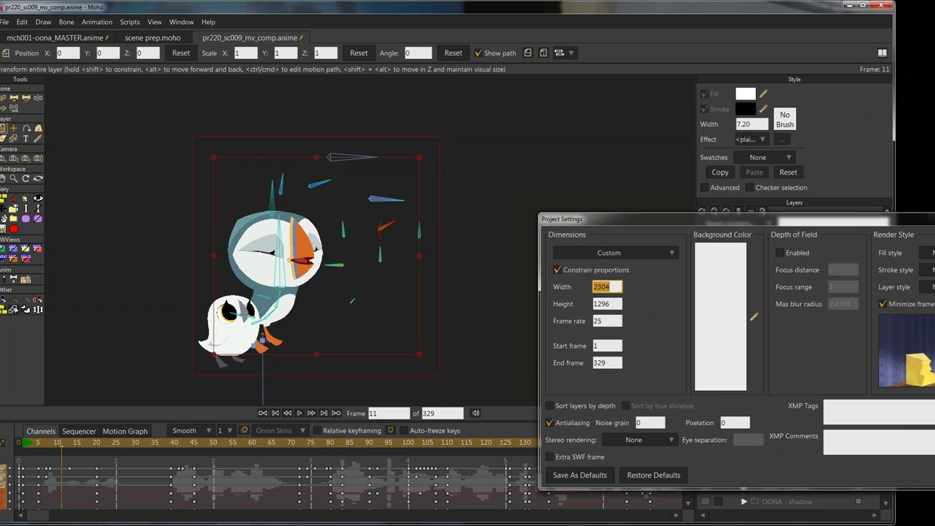
{"action": "key", "text": "Escape"}
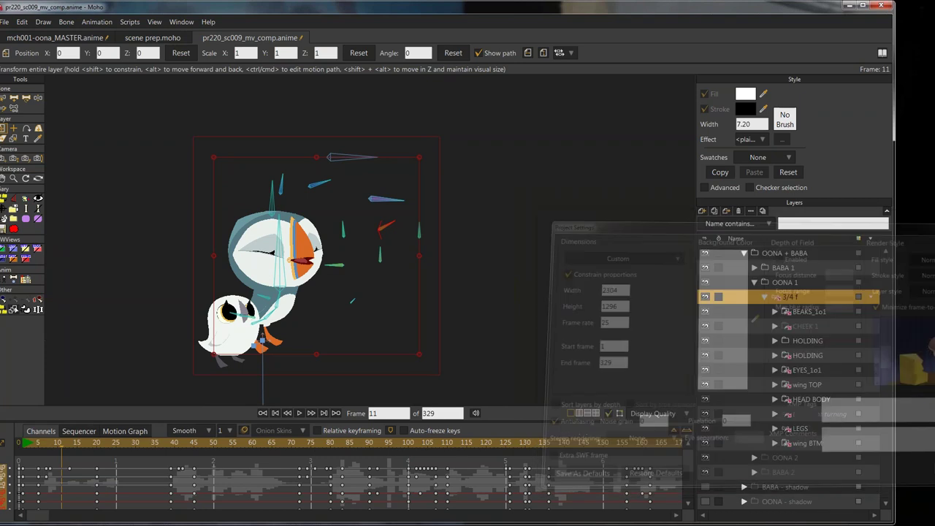
Turn on visibility of the RENDER SAFETY layer with the whole camera frame in view
{"action": "scroll", "coordinate": [503, 259], "scroll_direction": "down", "scroll_amount": 6}
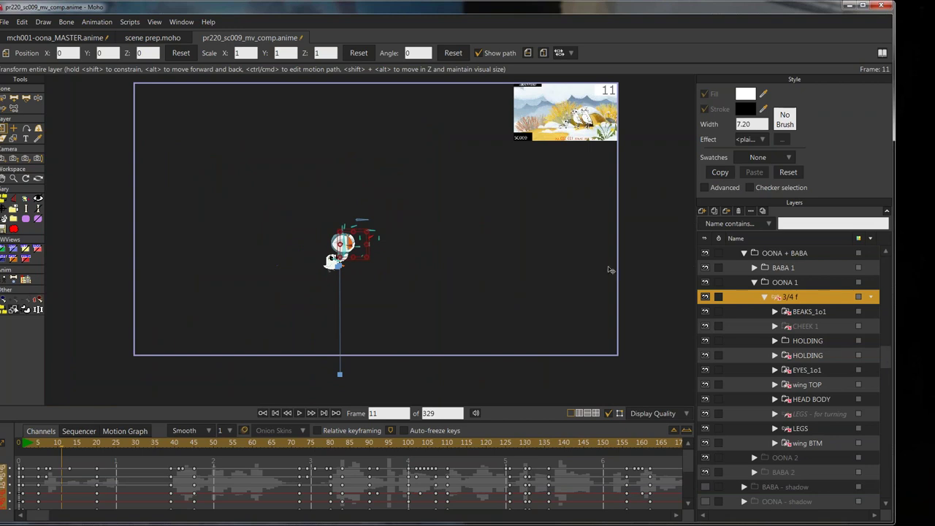
{"action": "scroll", "coordinate": [885, 311], "scroll_direction": "up", "scroll_amount": 5}
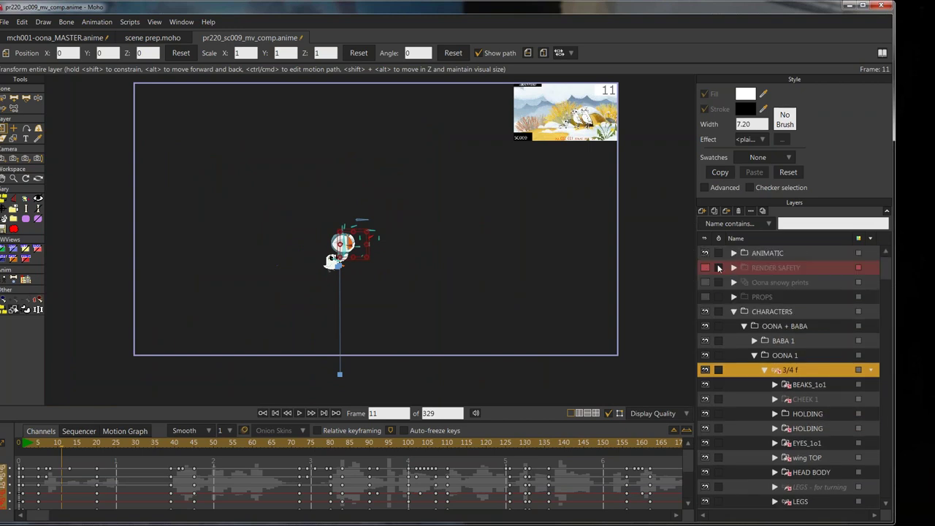
{"action": "left_click", "coordinate": [705, 267]}
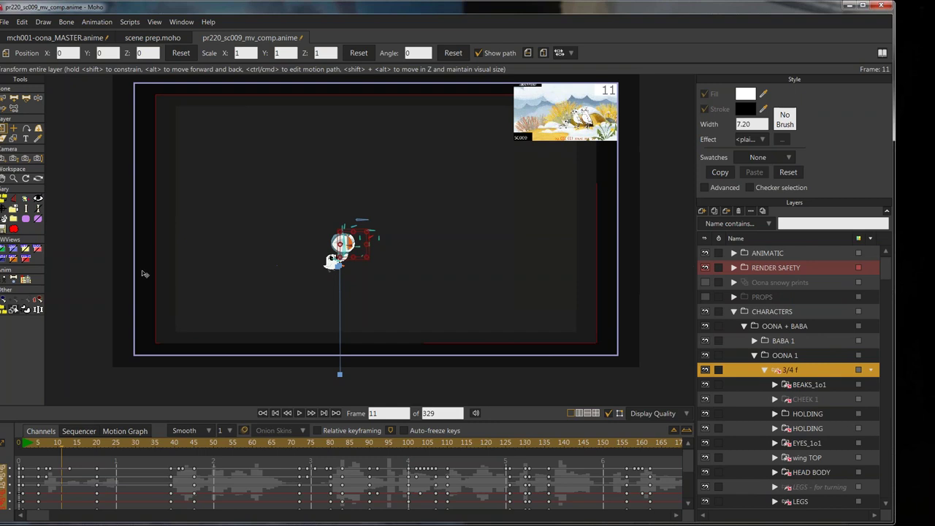